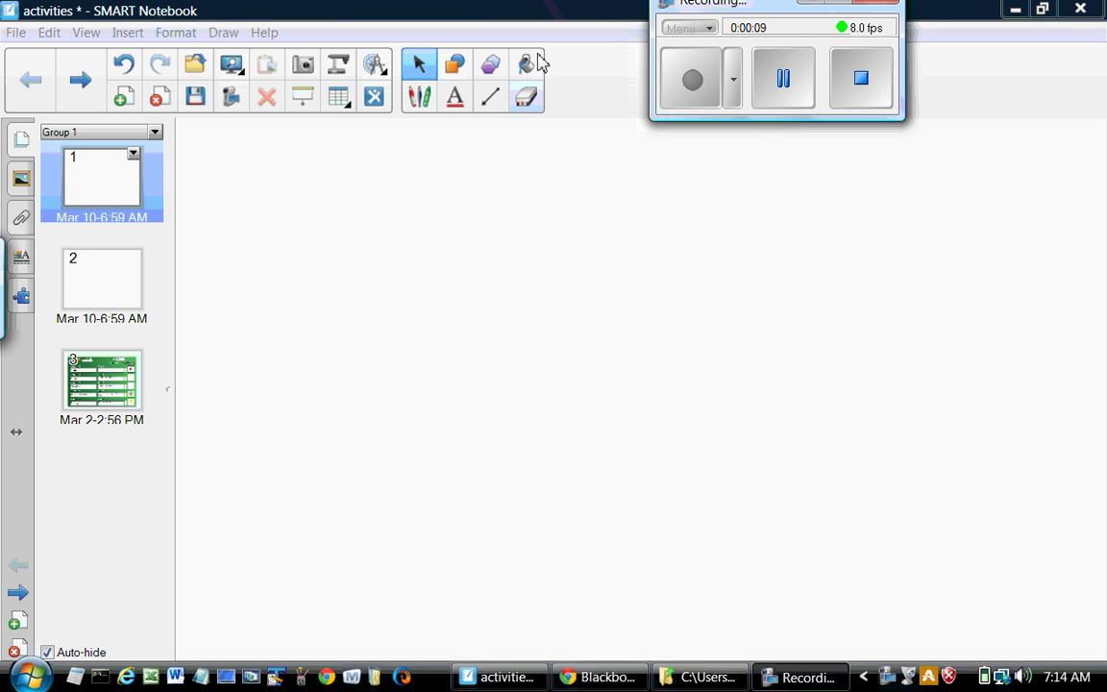
- Drag the Lesson Activity Toolkit's Timeline reveal activity (Wall Street Crash 1929) onto page 1
left_click(21, 176)
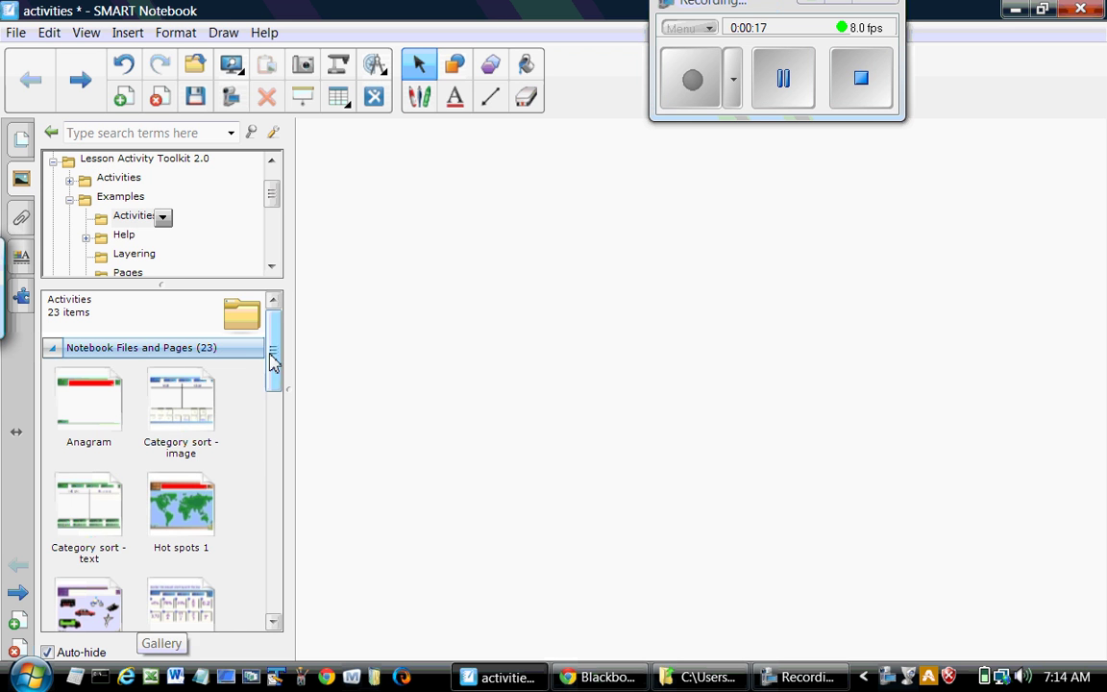
left_click_drag(274, 360, 277, 554)
left_click_drag(77, 528, 346, 327)
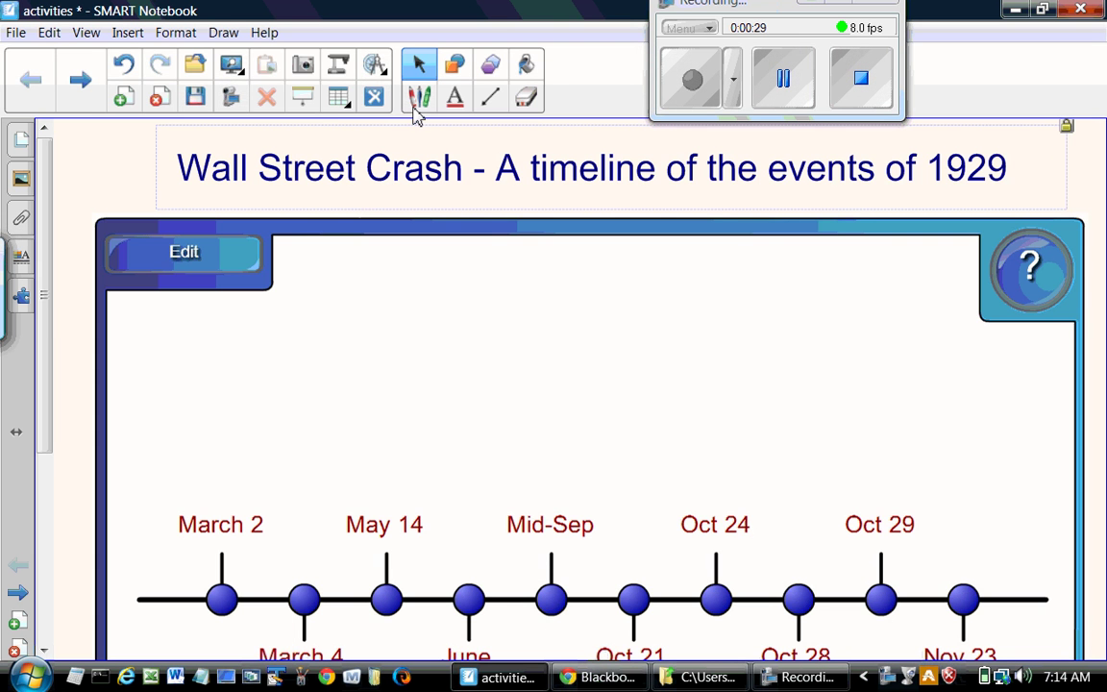
- Show the timeline page in Full Screen, fitted to Entire Page
left_click(233, 65)
left_click(116, 124)
left_click(979, 63)
left_click(800, 484)
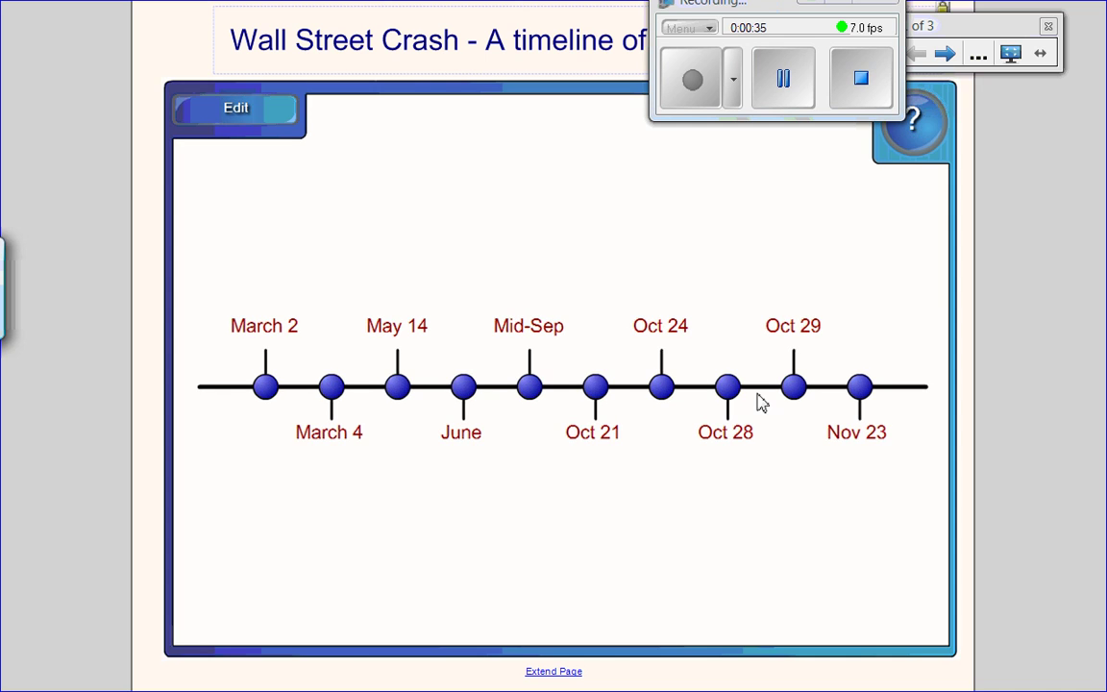
left_click_drag(763, 9, 1077, 486)
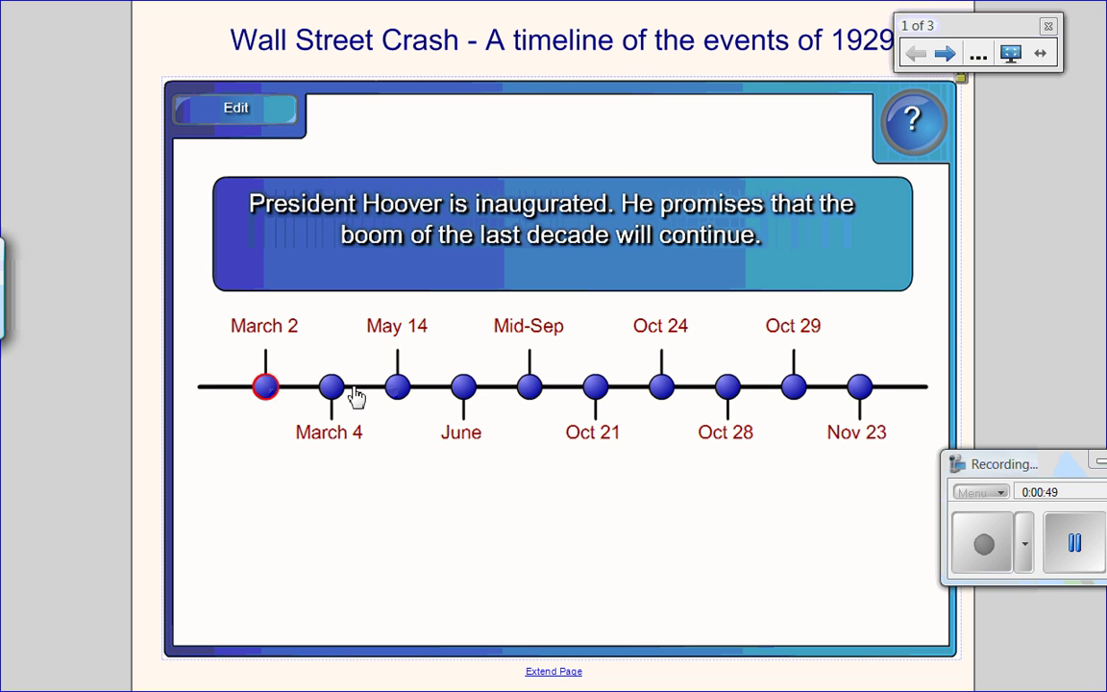
- Reveal the May 14, Oct 21, Mid-Sep and June event descriptions on the timeline
left_click(398, 388)
left_click(595, 388)
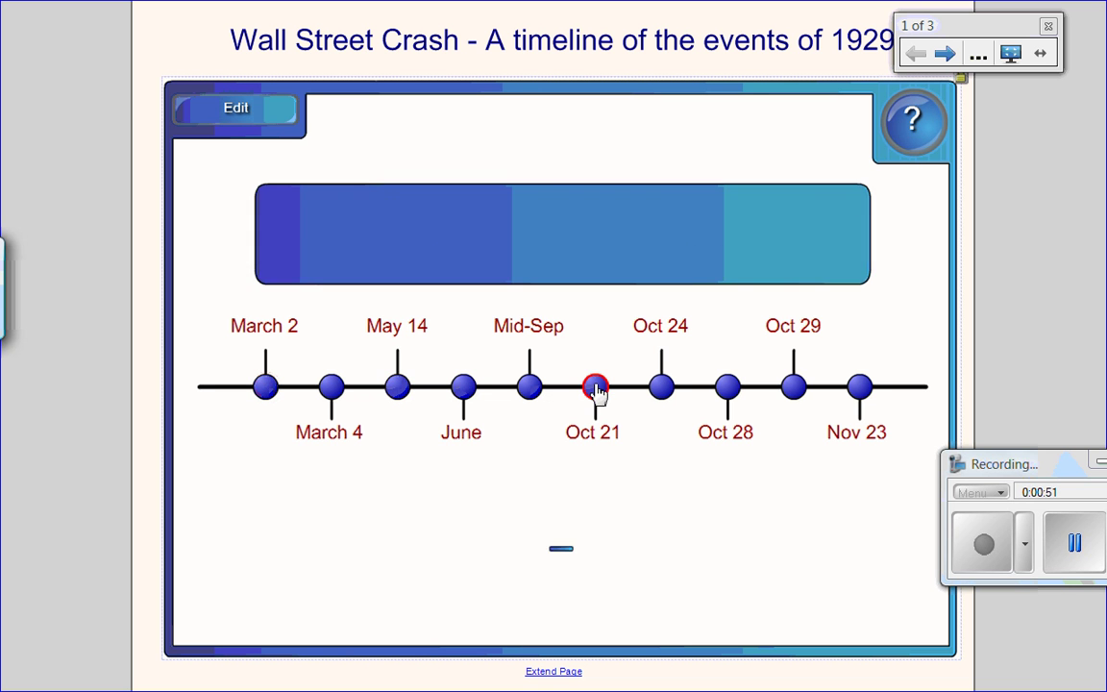
left_click(529, 392)
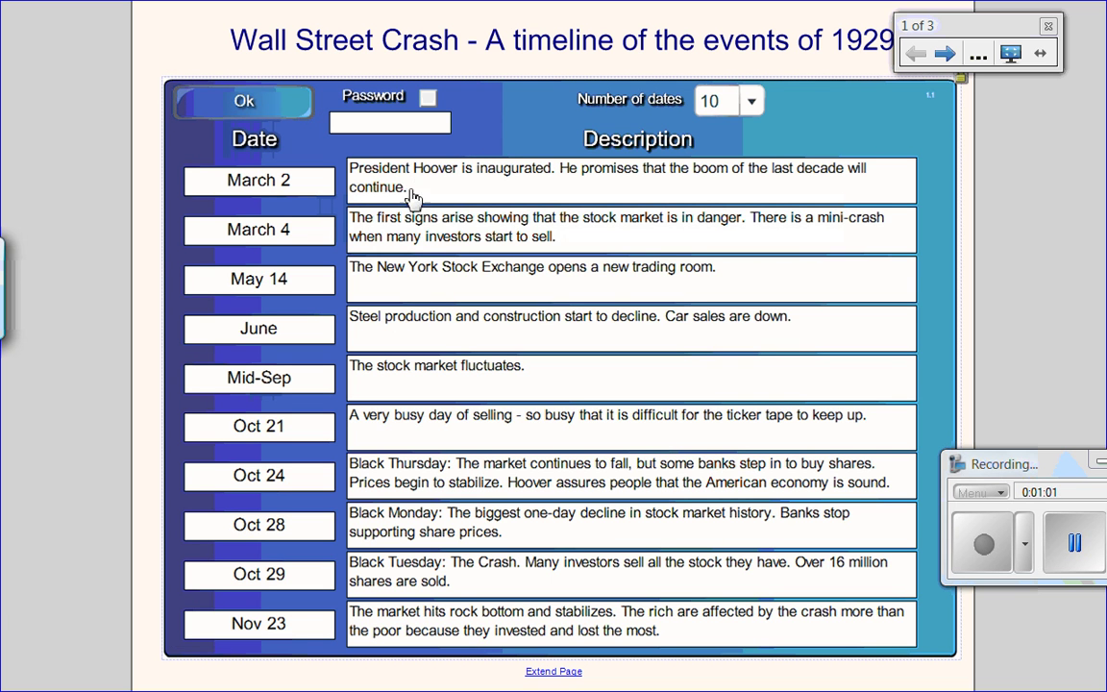
- Inspect the March 2 and March 4 dates, the Number of dates list (10) and the Password field
left_click(261, 183)
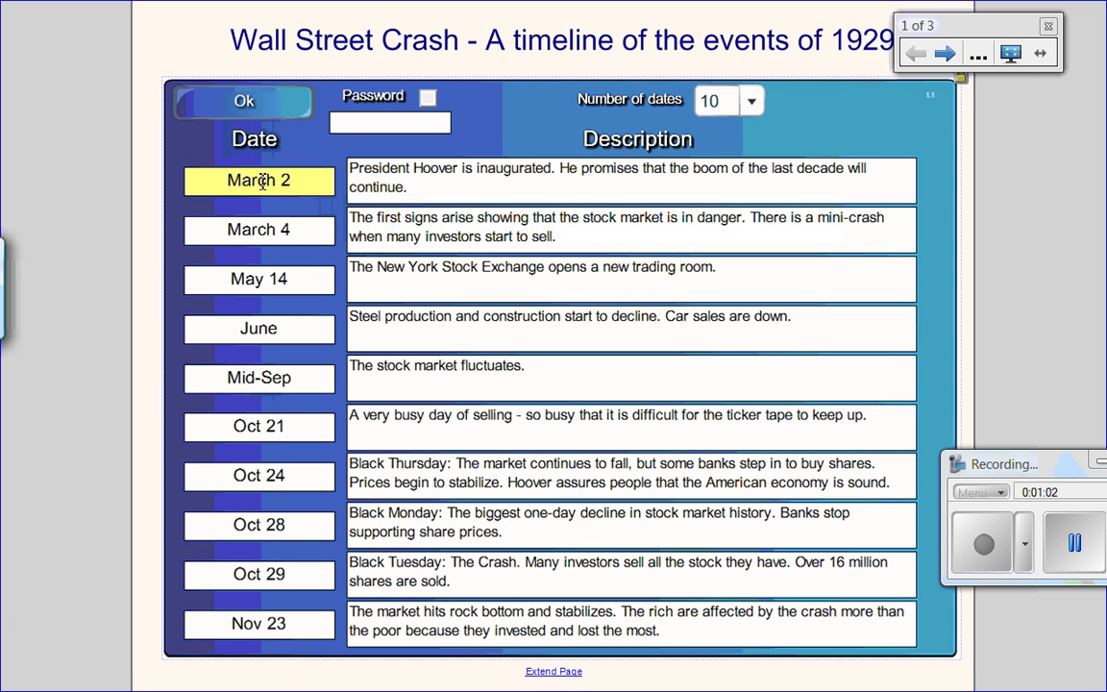
left_click(270, 236)
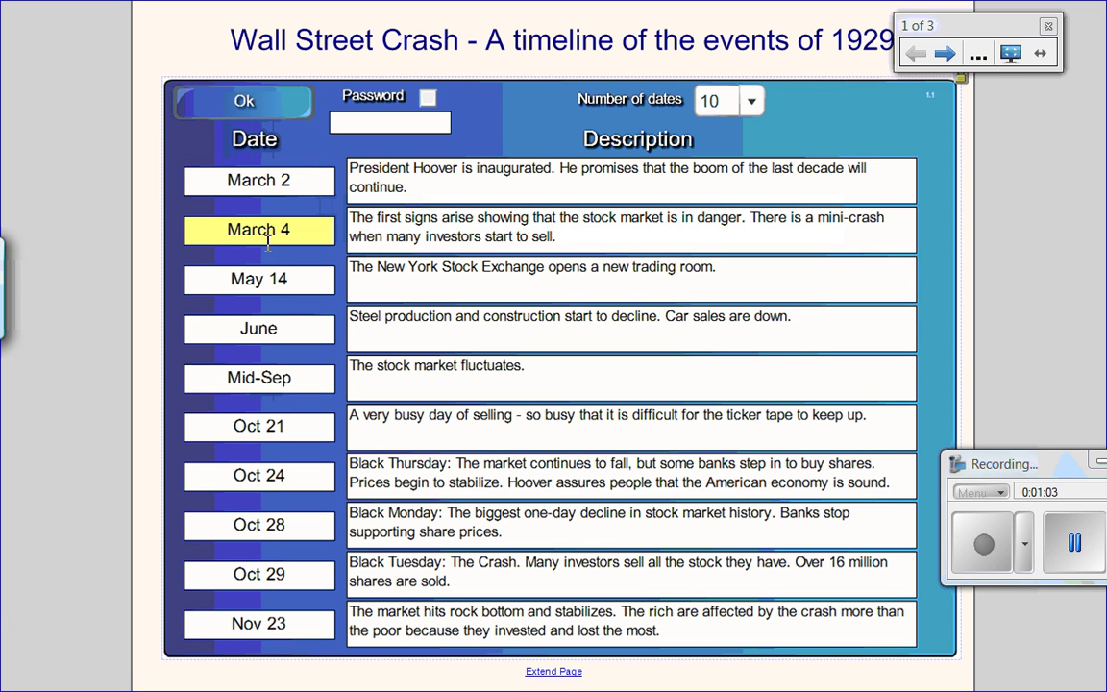
left_click(752, 104)
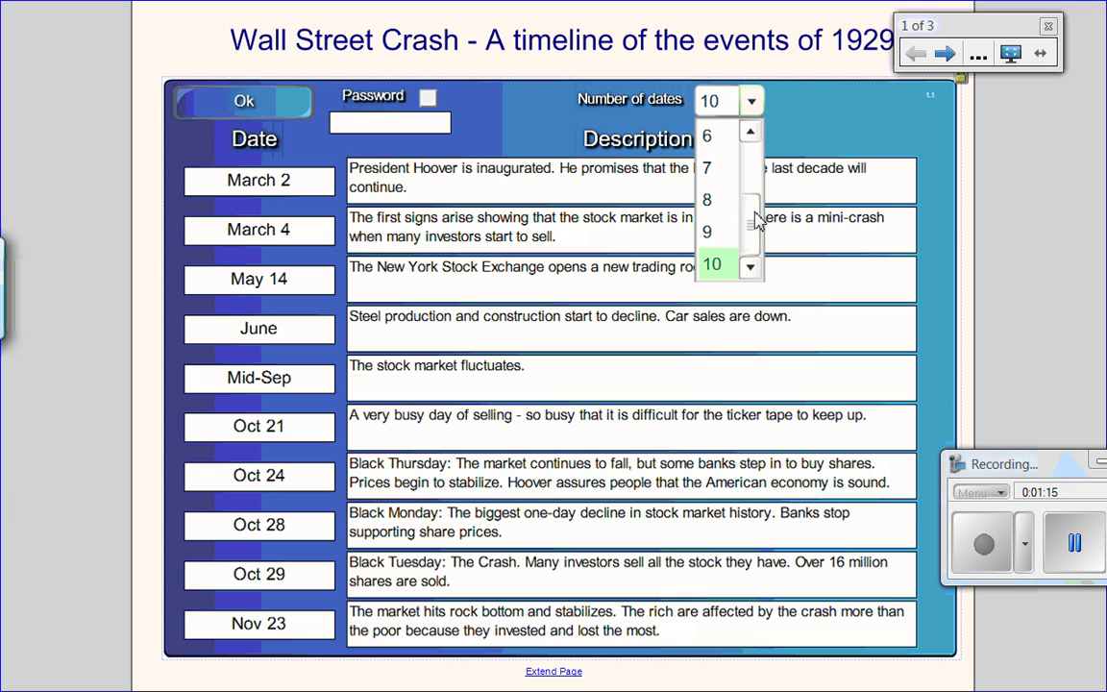
left_click_drag(755, 205, 754, 269)
left_click(413, 123)
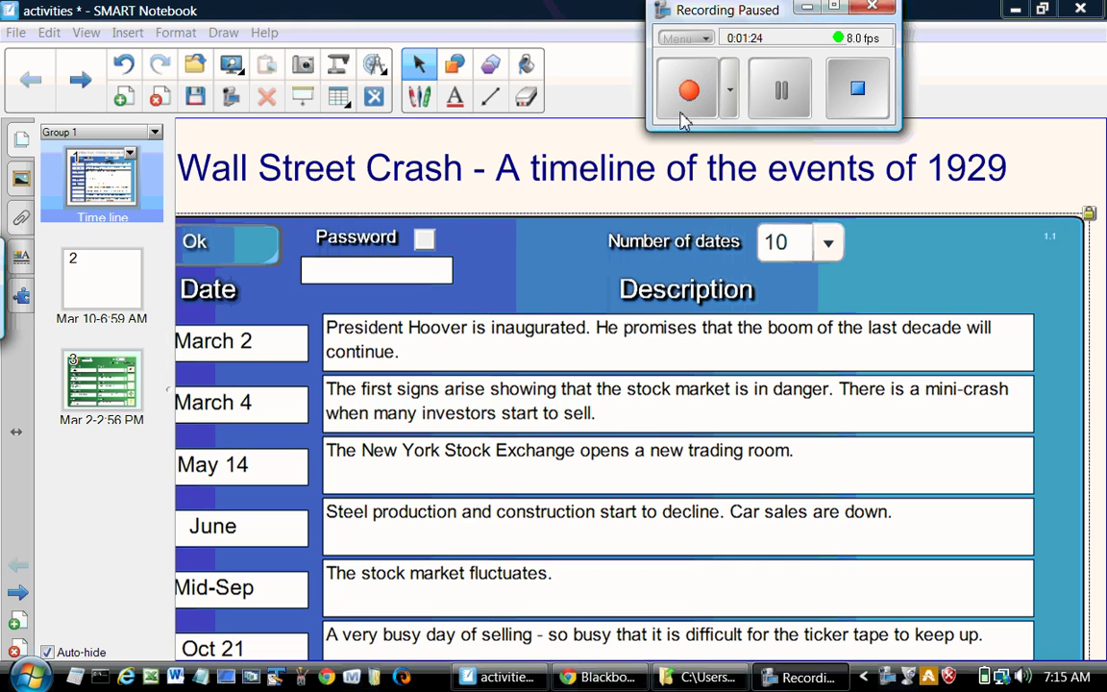
- Exit full screen and drag the Word guess activity from the Gallery onto blank page 2
left_click(682, 108)
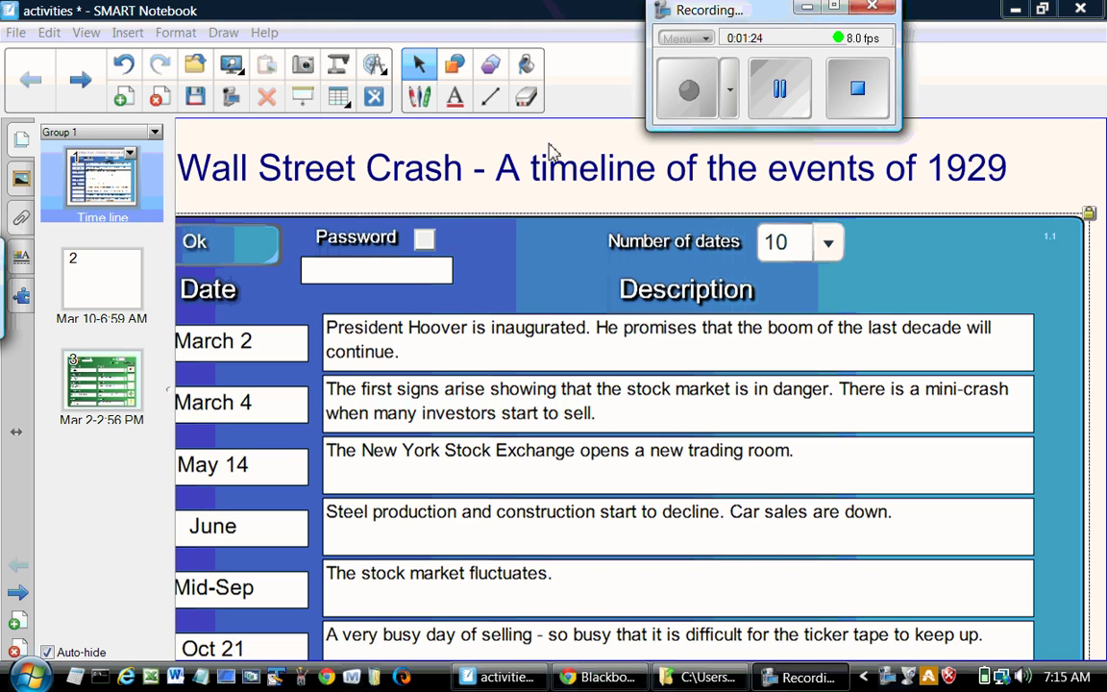
left_click(125, 293)
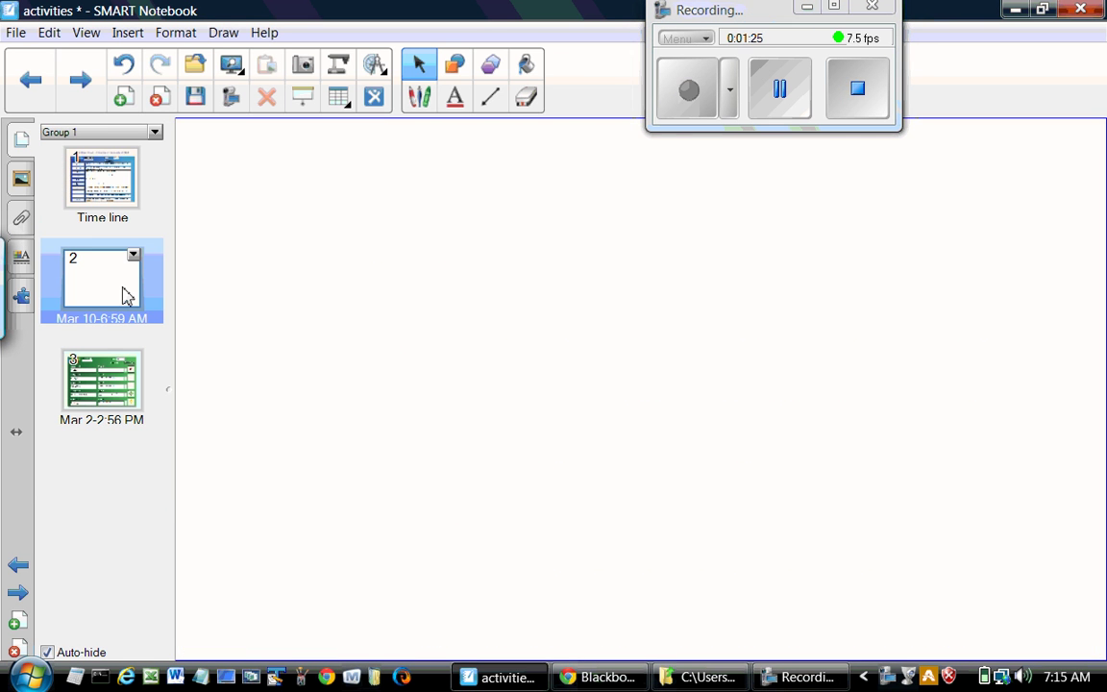
left_click(21, 179)
left_click_drag(282, 528, 297, 593)
left_click_drag(86, 586, 329, 312)
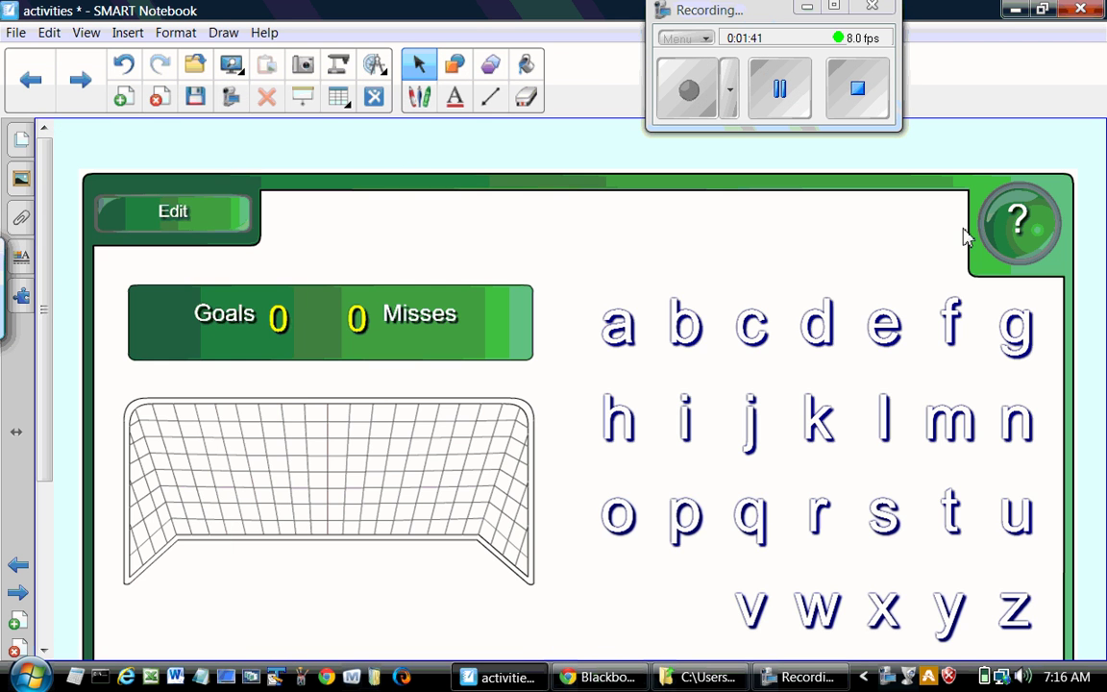
- Show the Word guess page in Full Screen, fitted to Entire Page
scroll(646, 401, "down", 3)
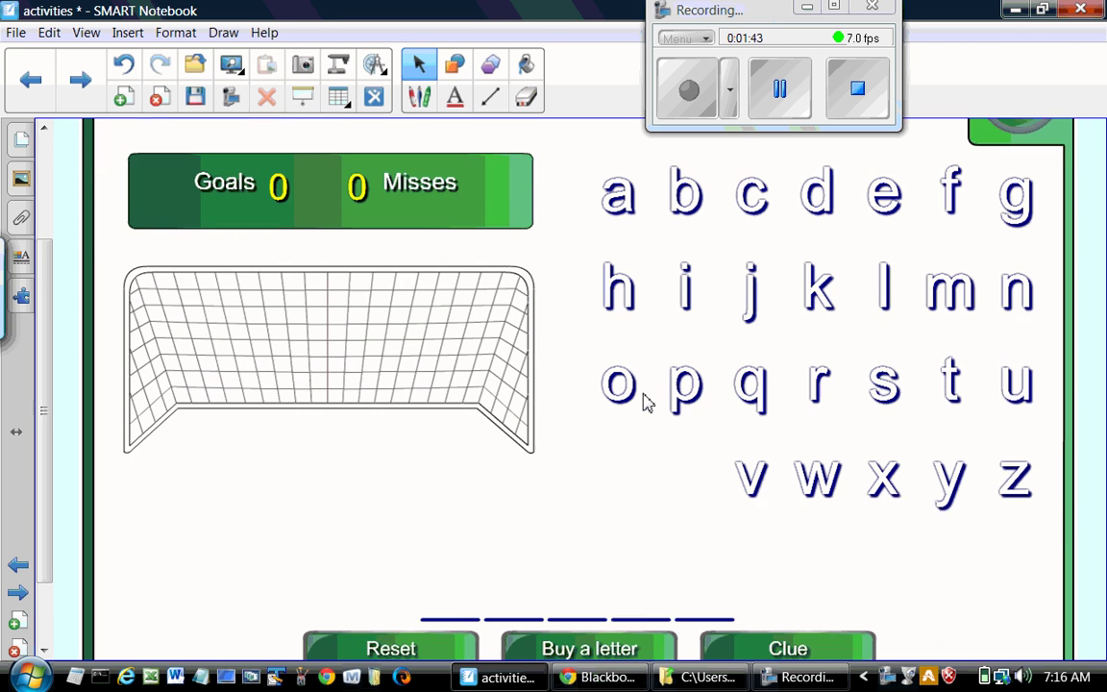
left_click(233, 65)
left_click(123, 123)
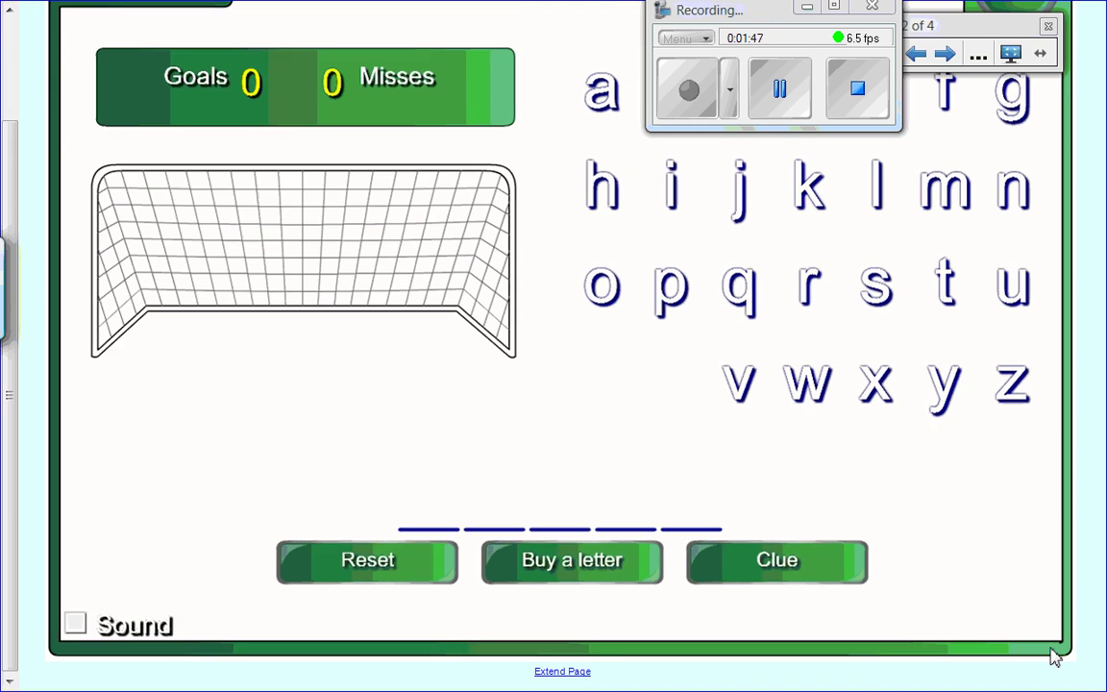
left_click(976, 57)
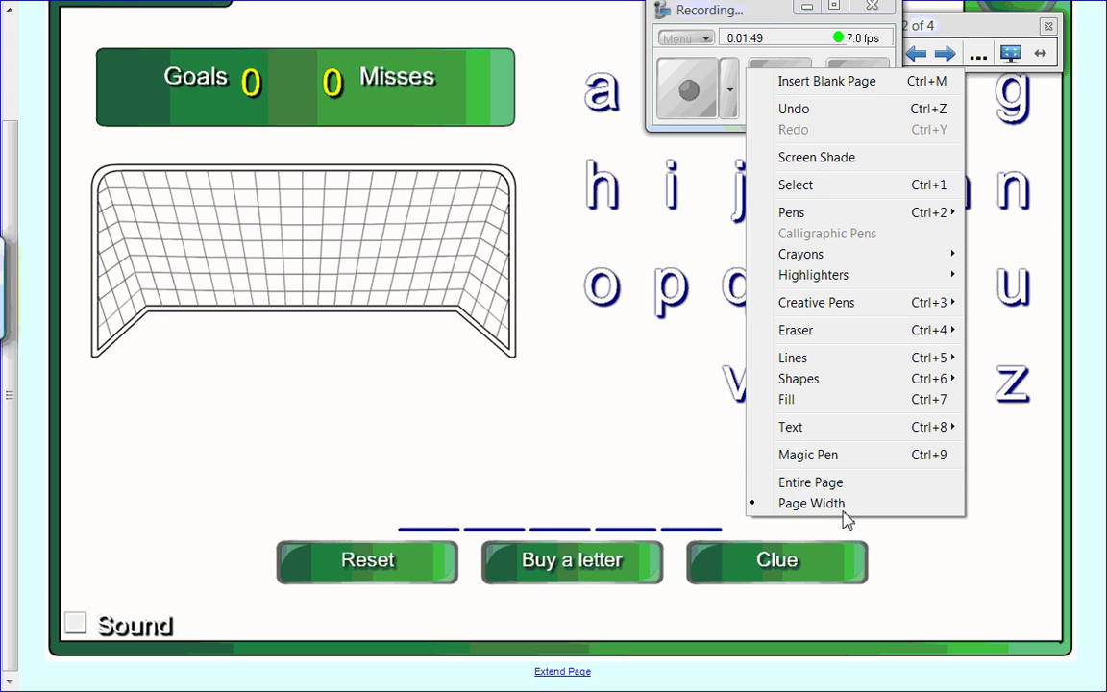
left_click(807, 483)
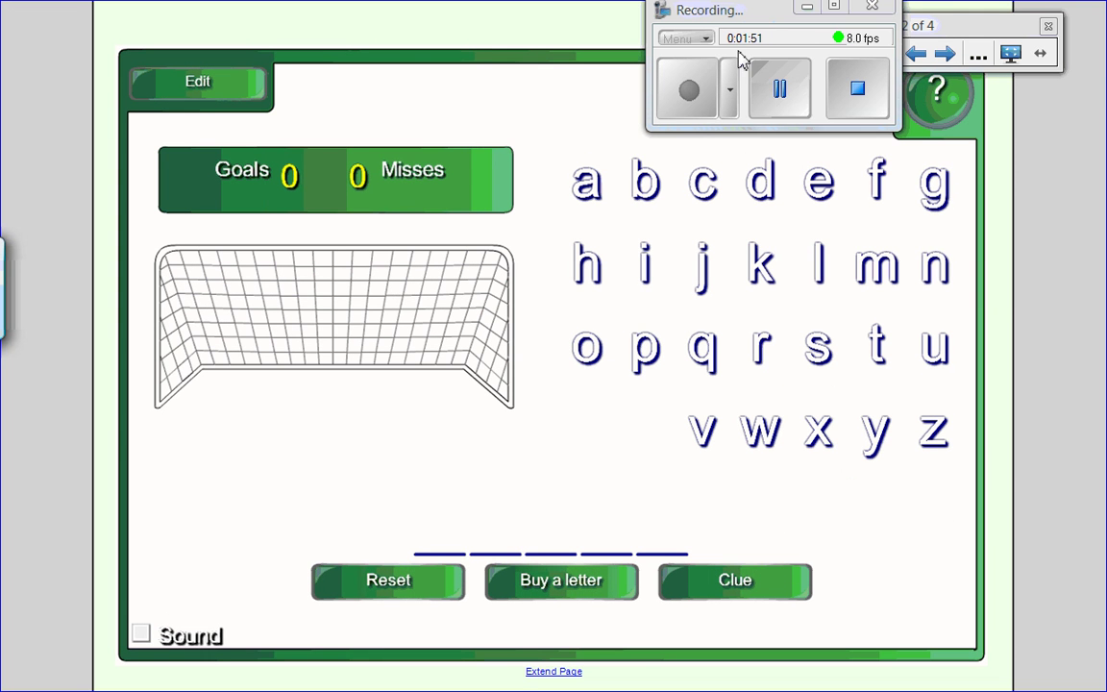
left_click_drag(724, 11, 960, 507)
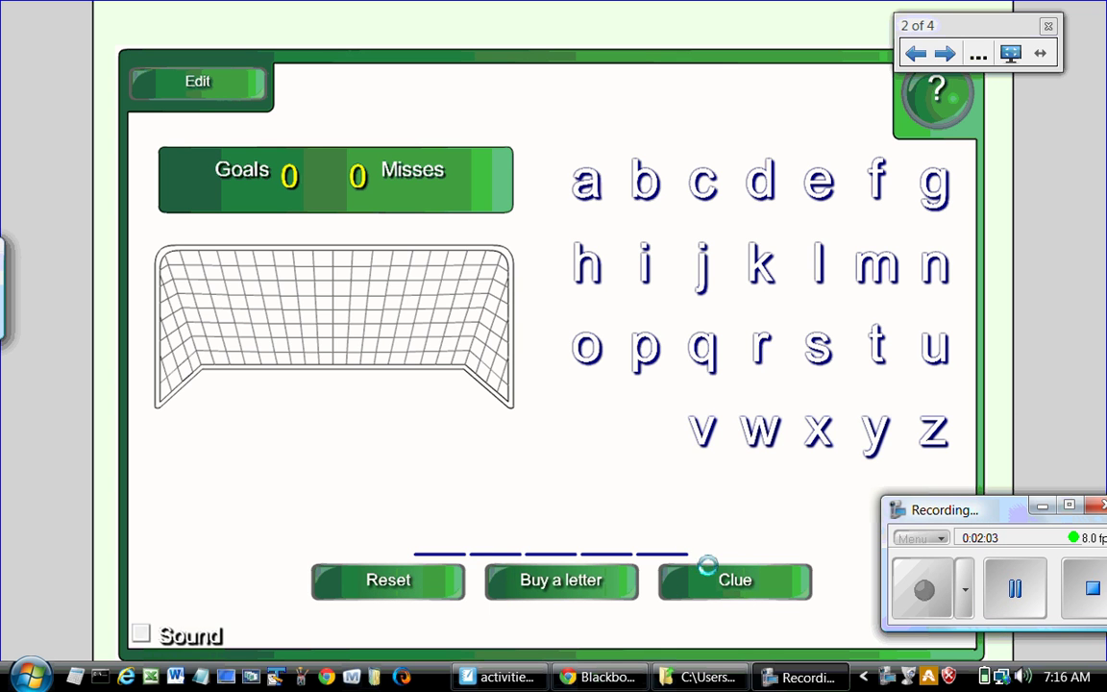
- Read the clue, then guess a and n as goals and x and y as misses
left_click(730, 582)
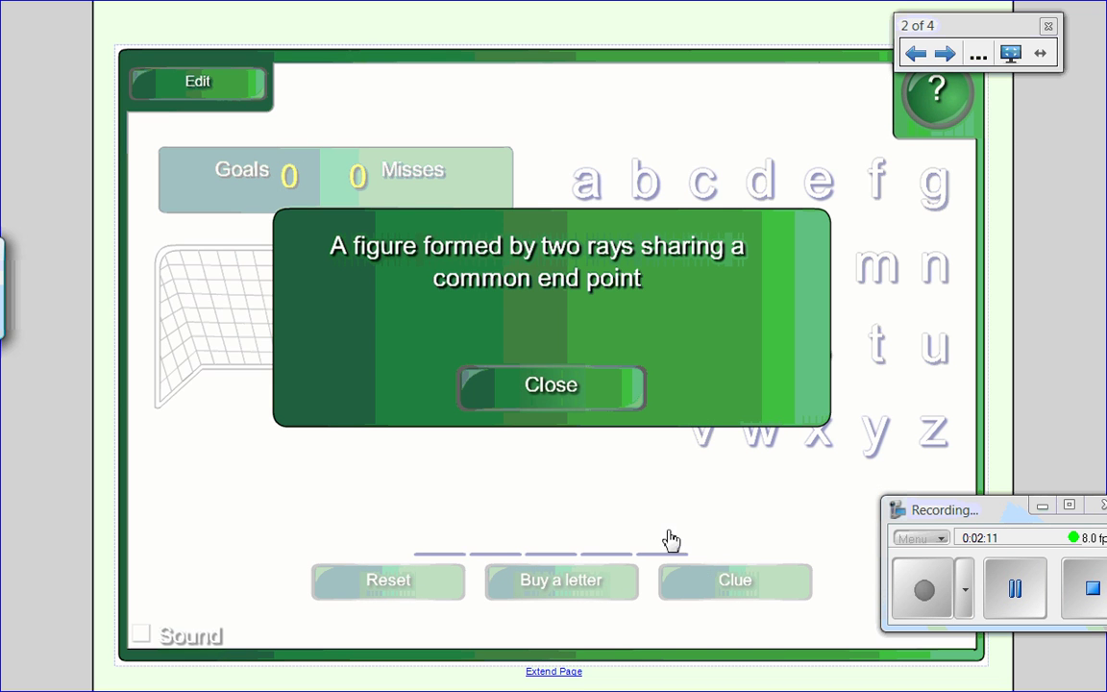
left_click(541, 398)
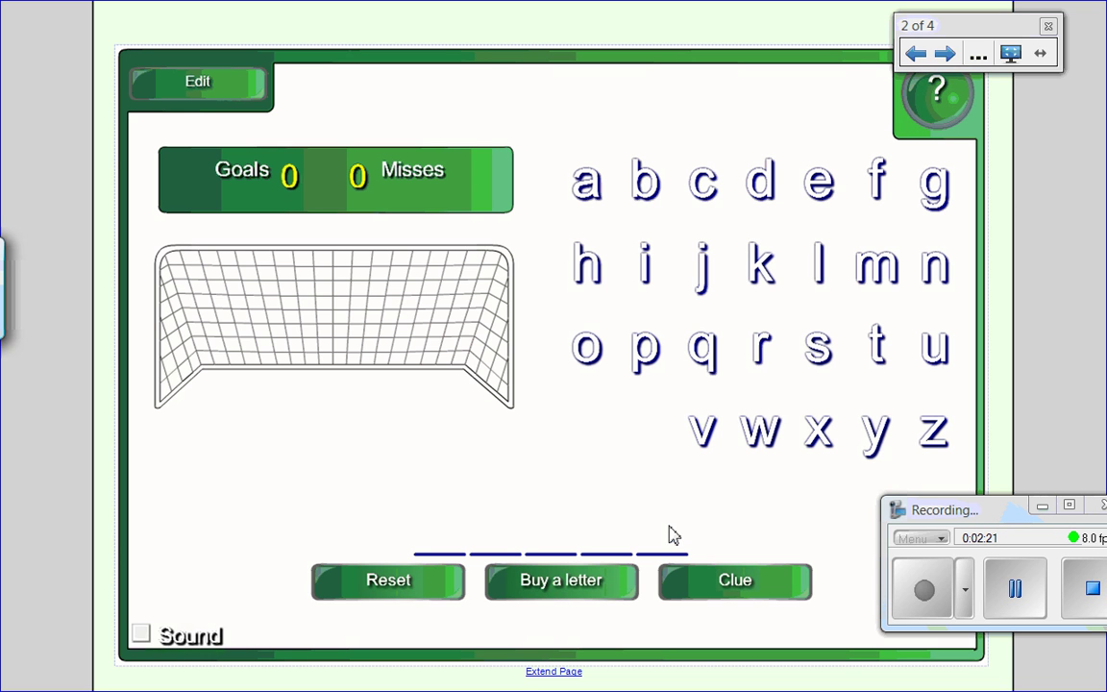
left_click(596, 185)
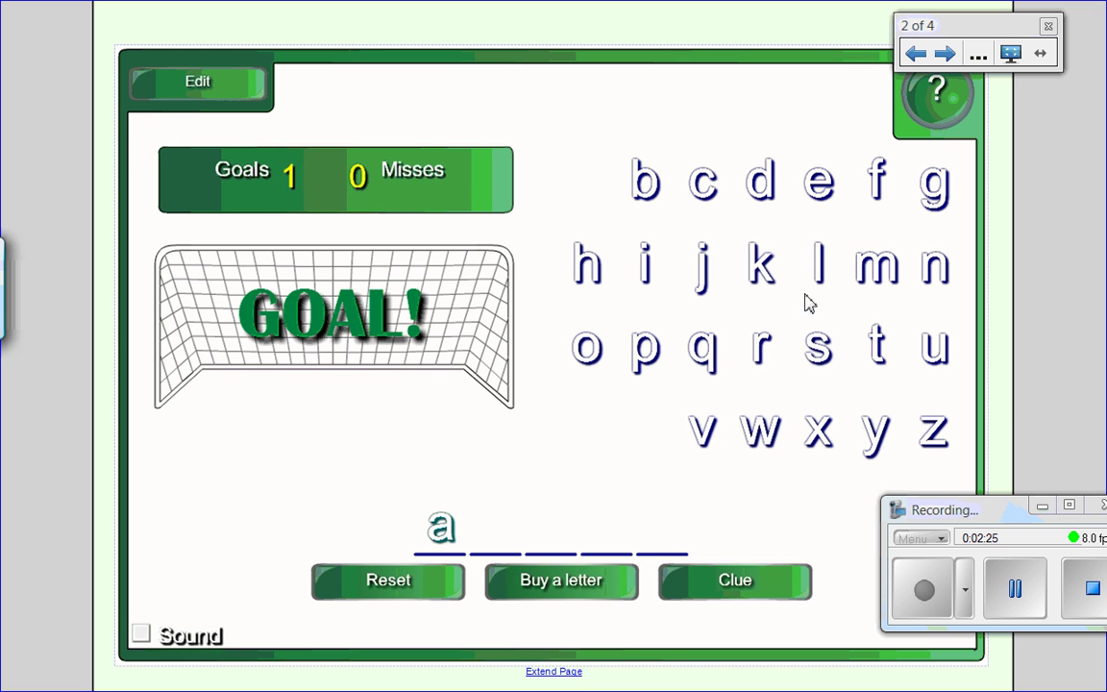
left_click(928, 272)
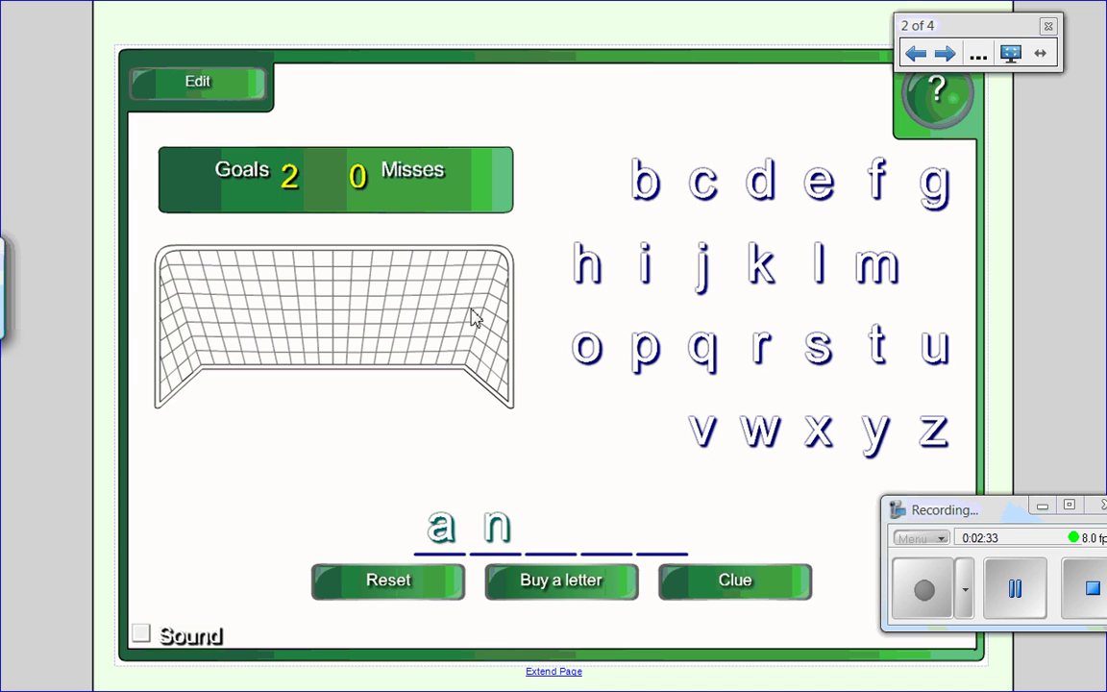
left_click(821, 445)
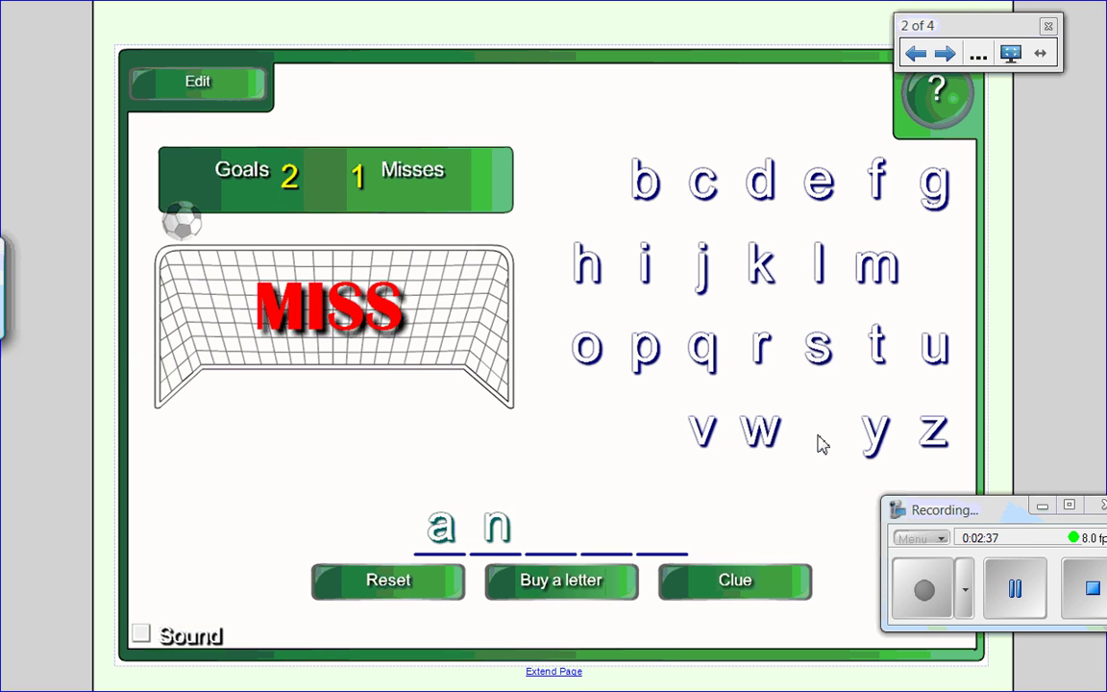
left_click(876, 437)
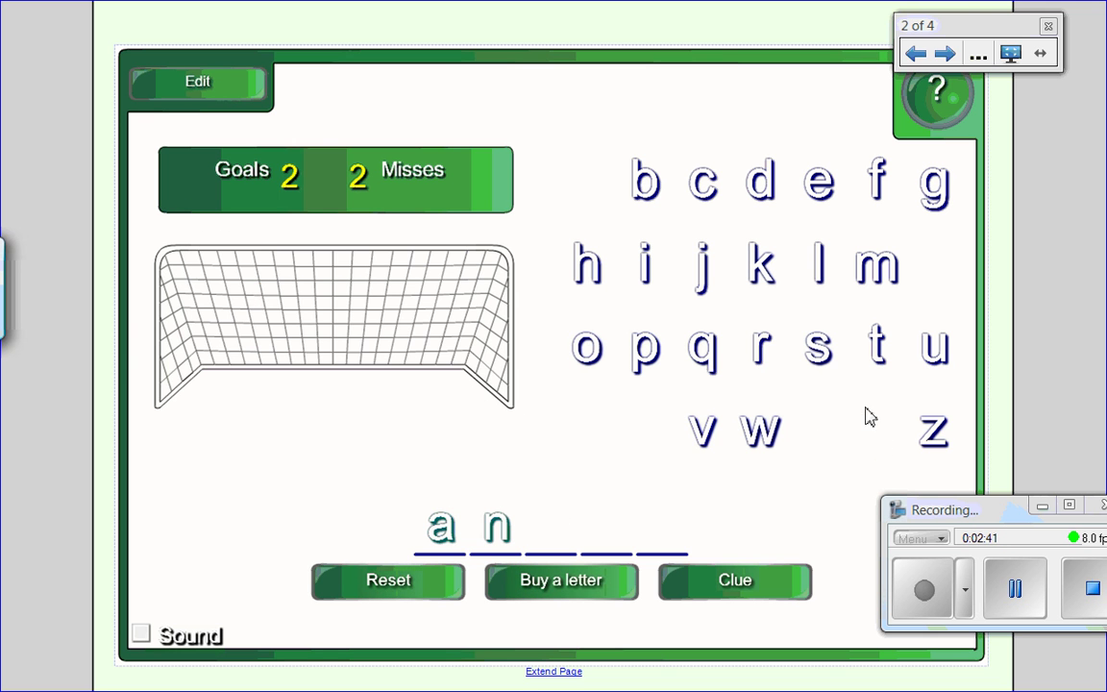
- Switch the Word guess theme from Soccer to Tomato splat and apply it with Ok
left_click(198, 87)
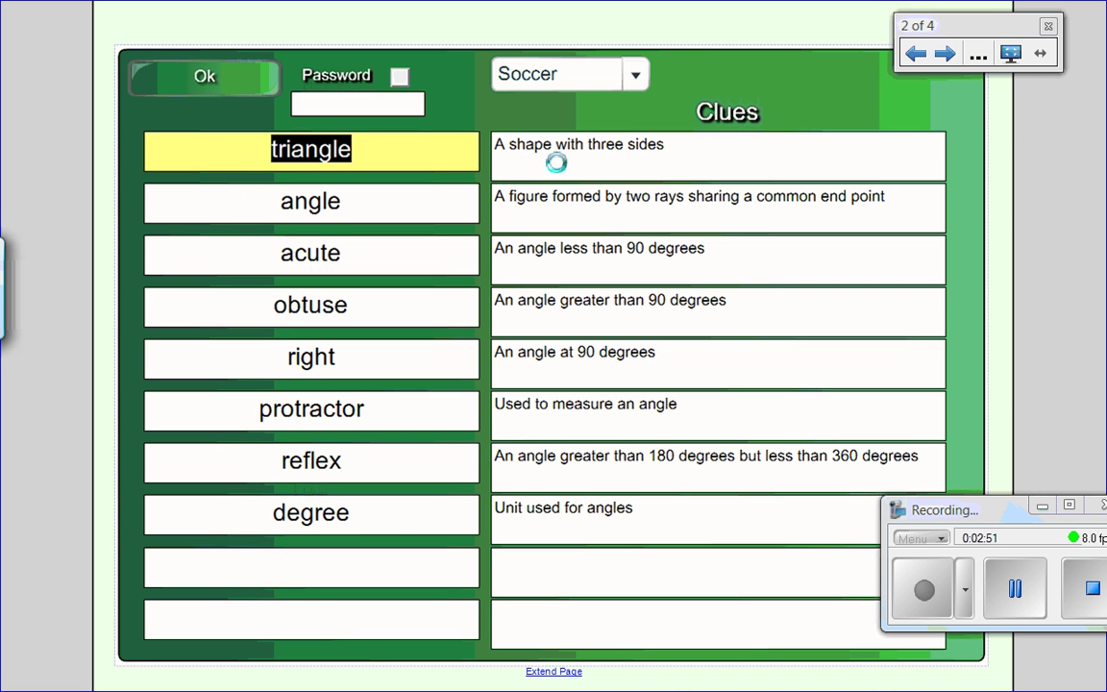
left_click(637, 76)
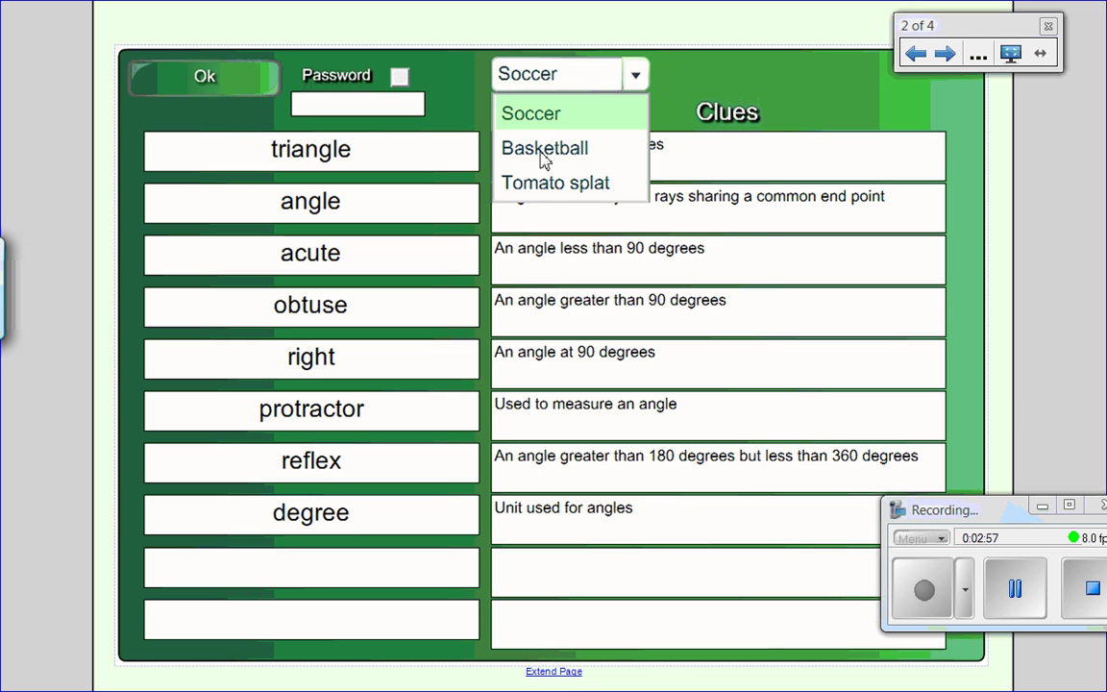
left_click(549, 184)
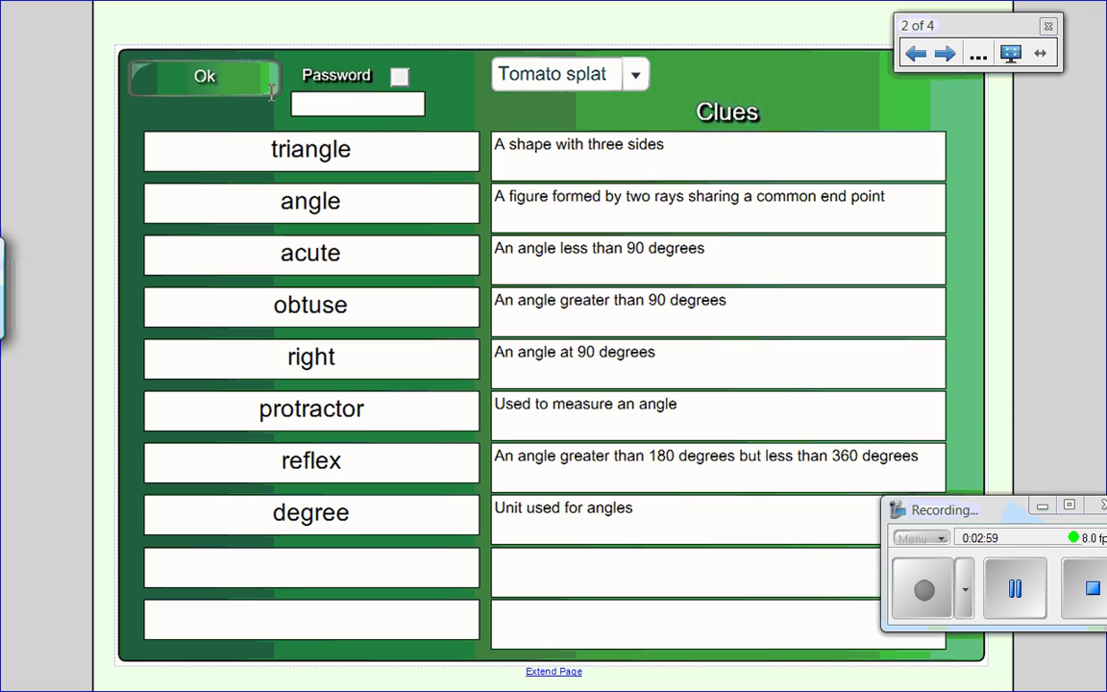
left_click(165, 84)
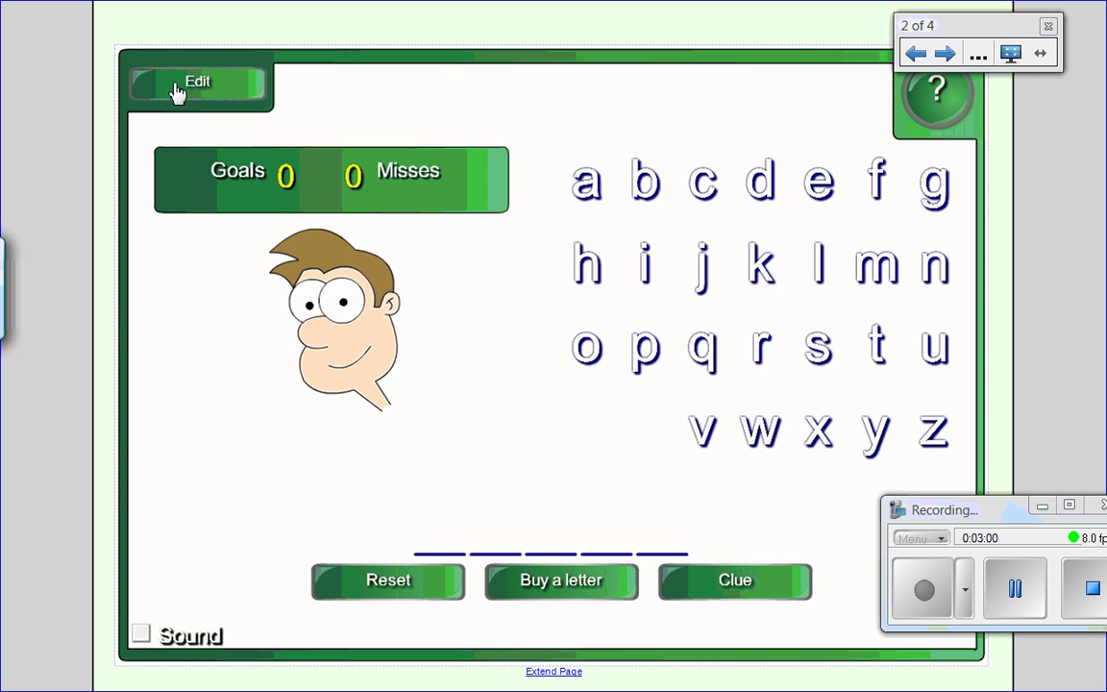
- Check the clue, then guess a correctly and m wrongly, giving 1 goal and 1 miss
left_click(726, 595)
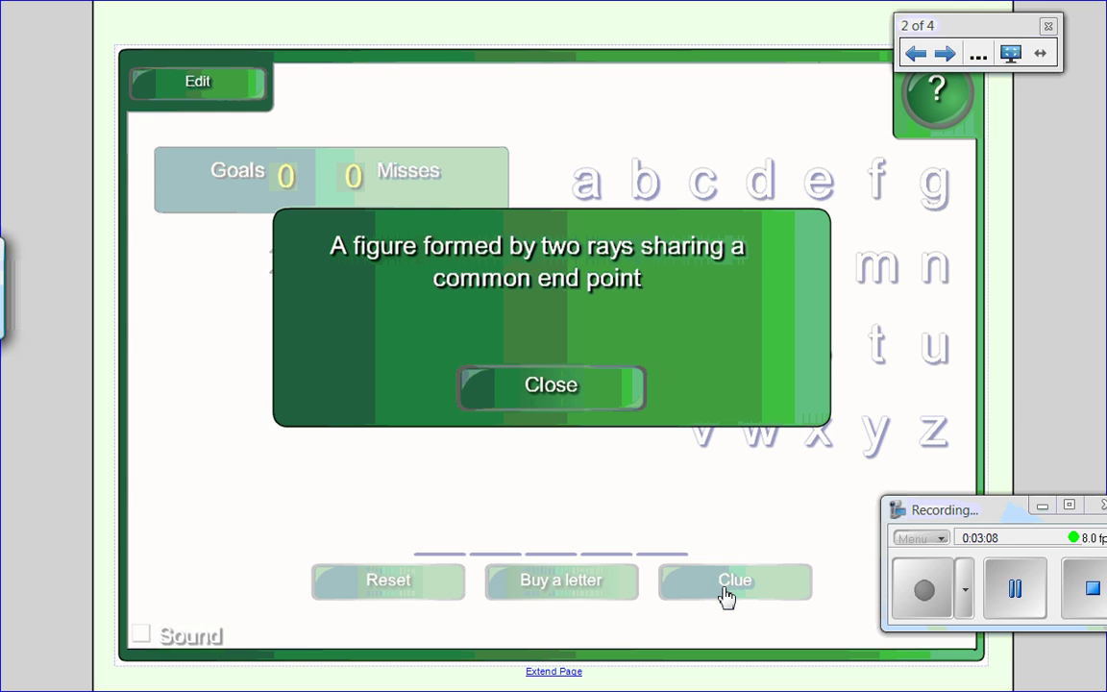
left_click(548, 385)
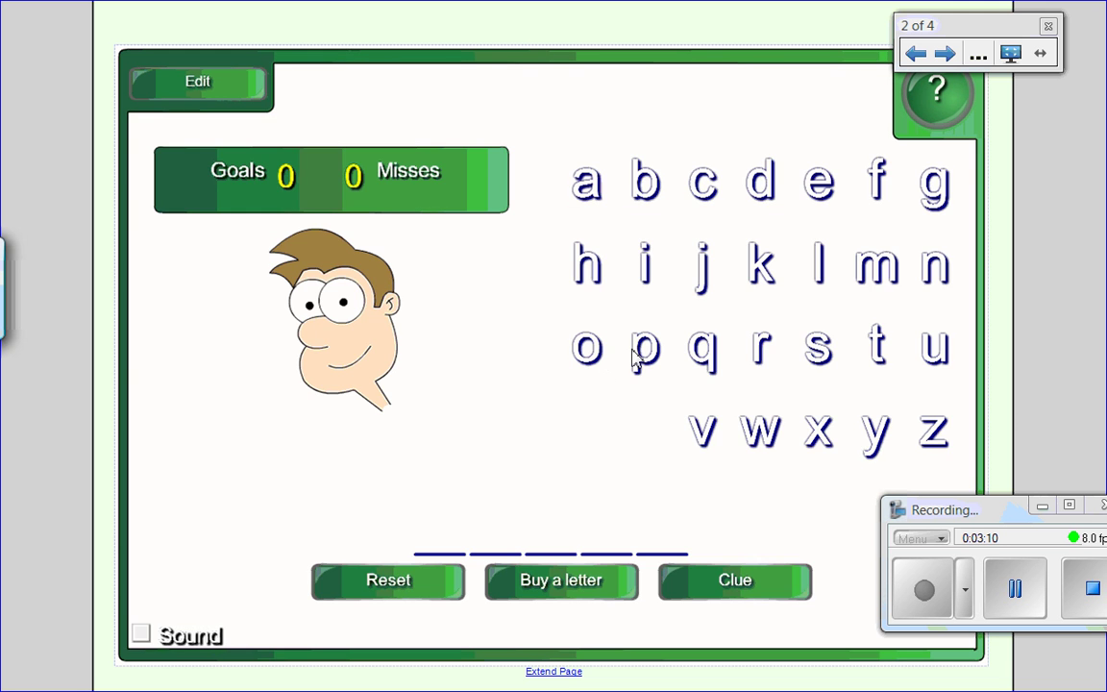
left_click(588, 184)
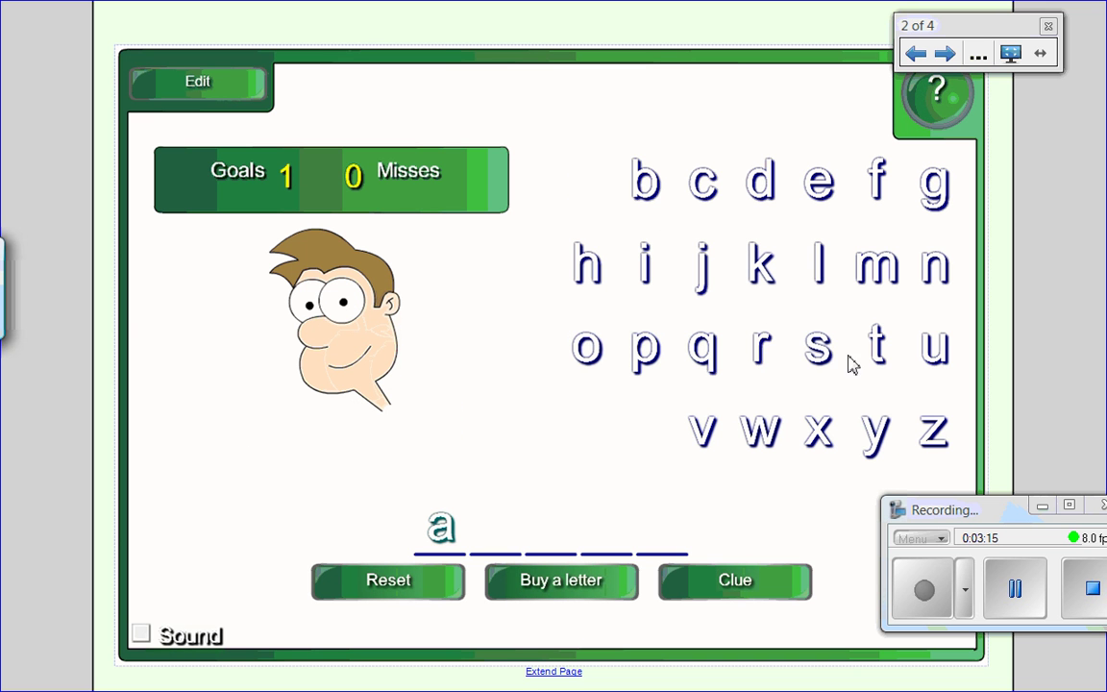
left_click(880, 269)
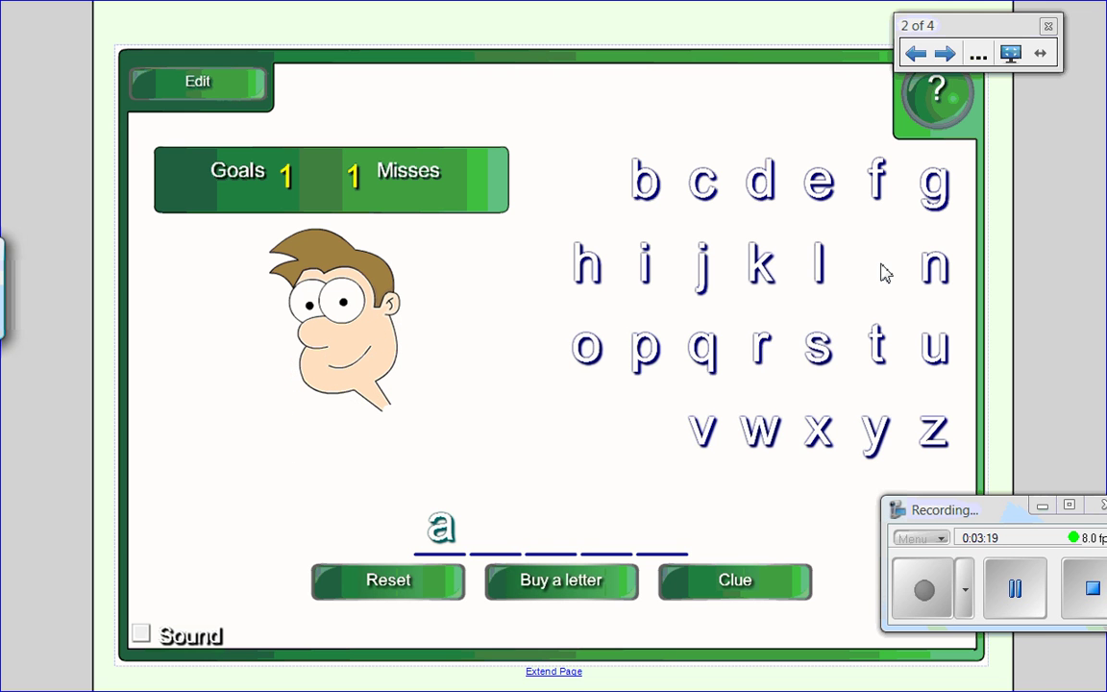
left_click_drag(990, 514, 596, 21)
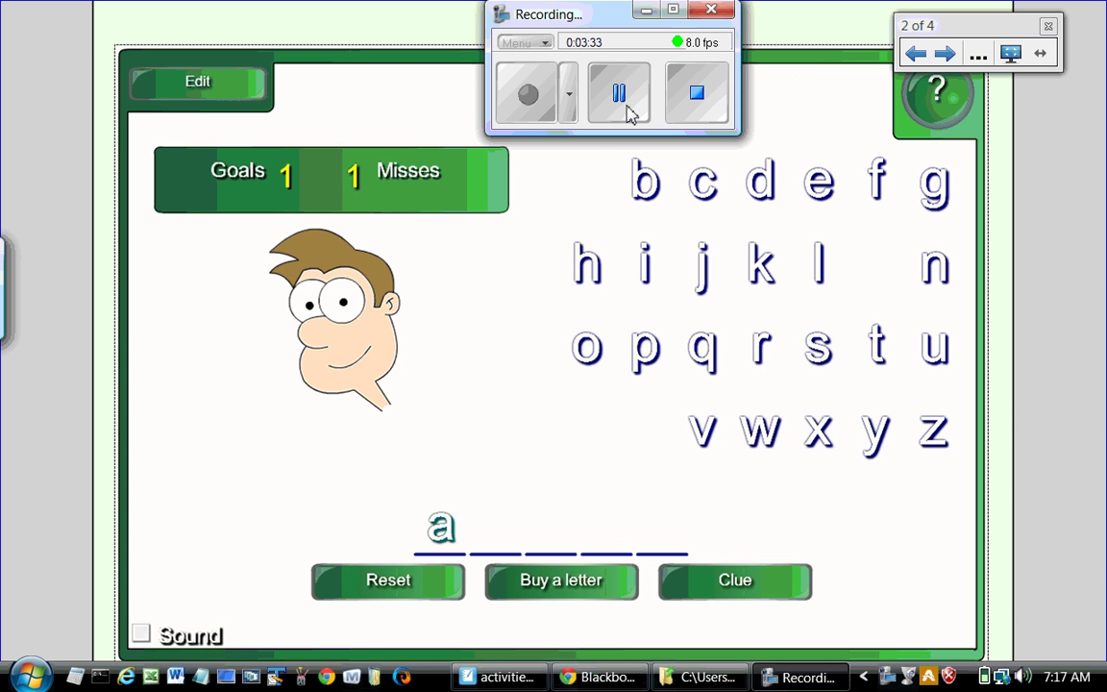
- Exit full screen and drag the Multiple choice activity from the Gallery onto blank page 3
key("Escape")
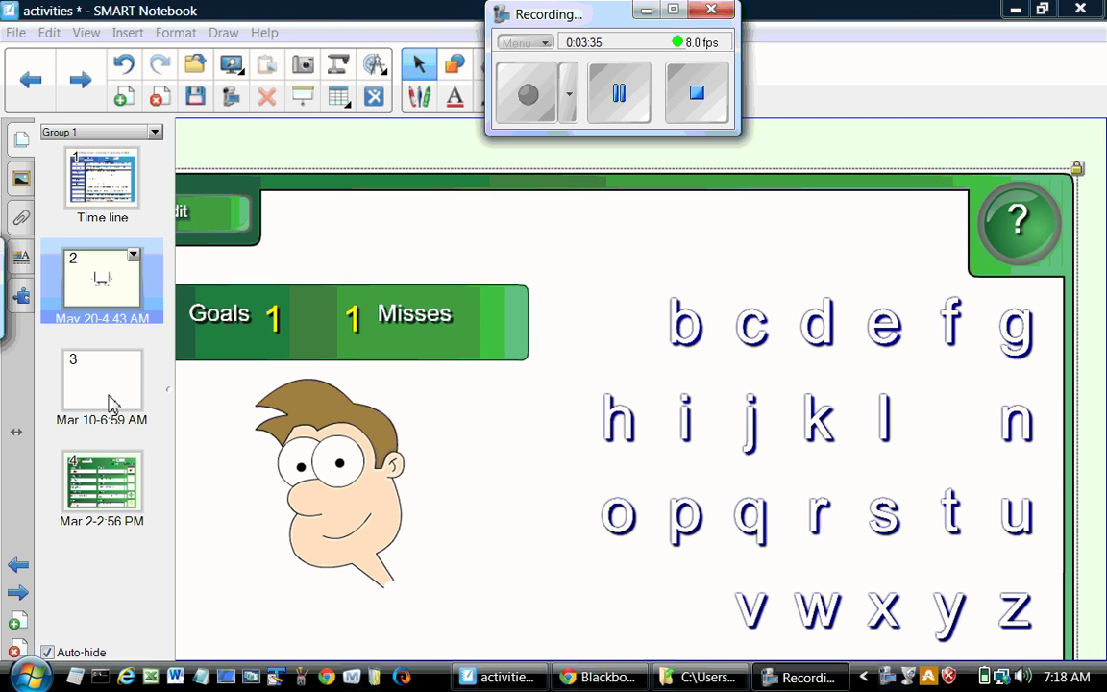
left_click(106, 399)
left_click(21, 177)
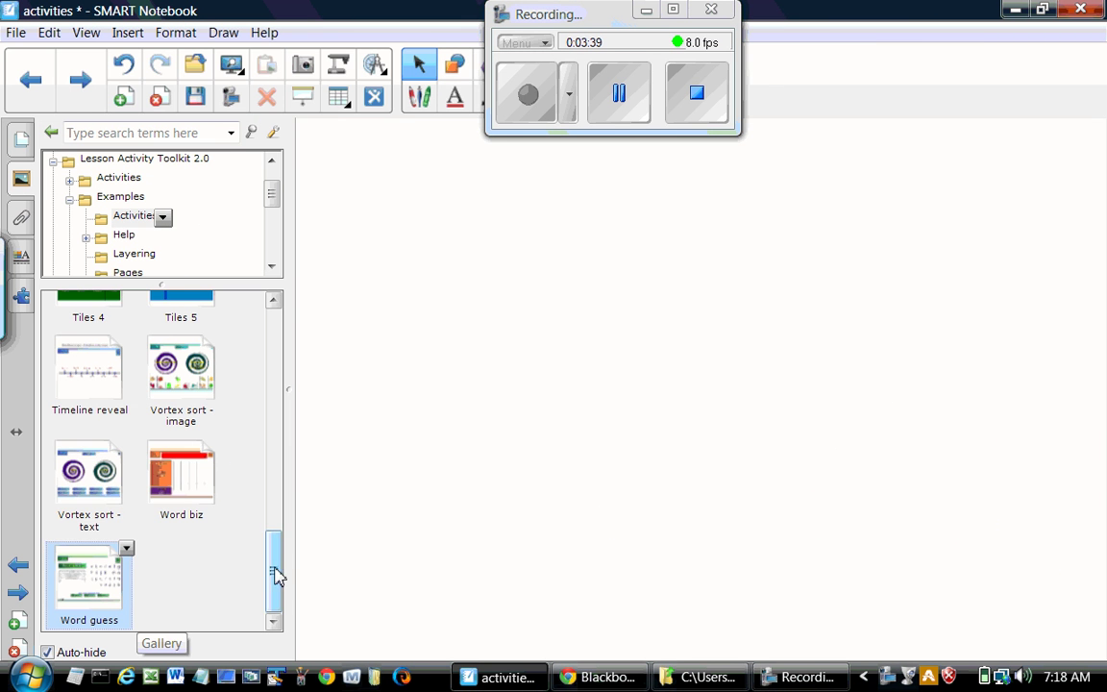
left_click_drag(277, 576, 291, 434)
left_click(175, 433)
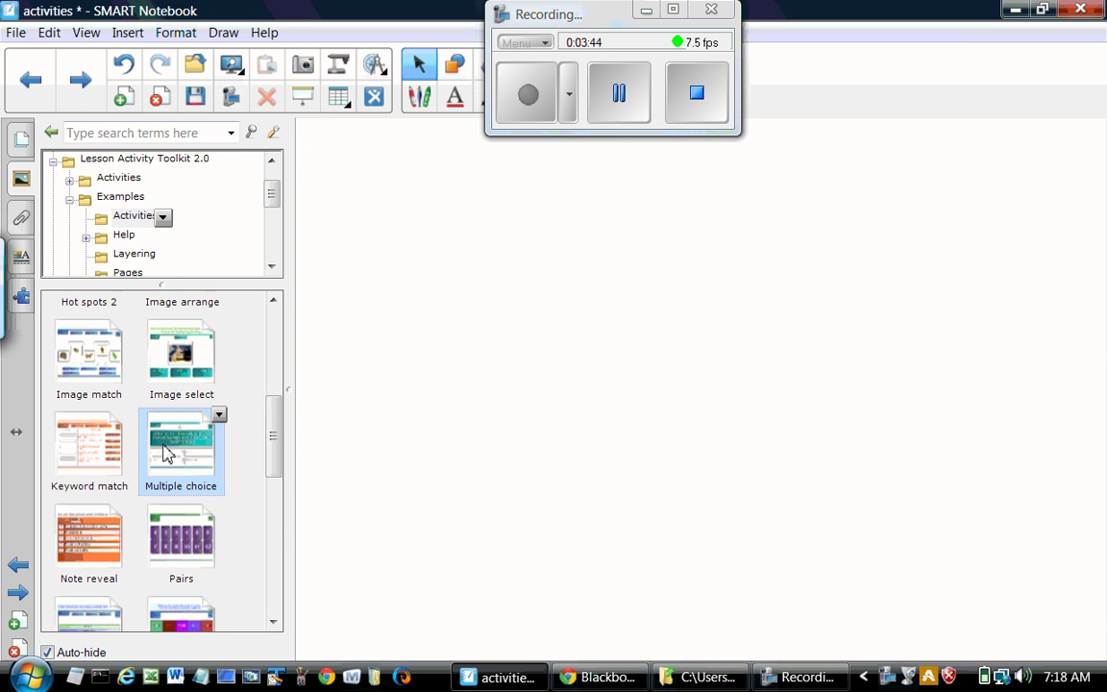
left_click_drag(156, 441, 467, 372)
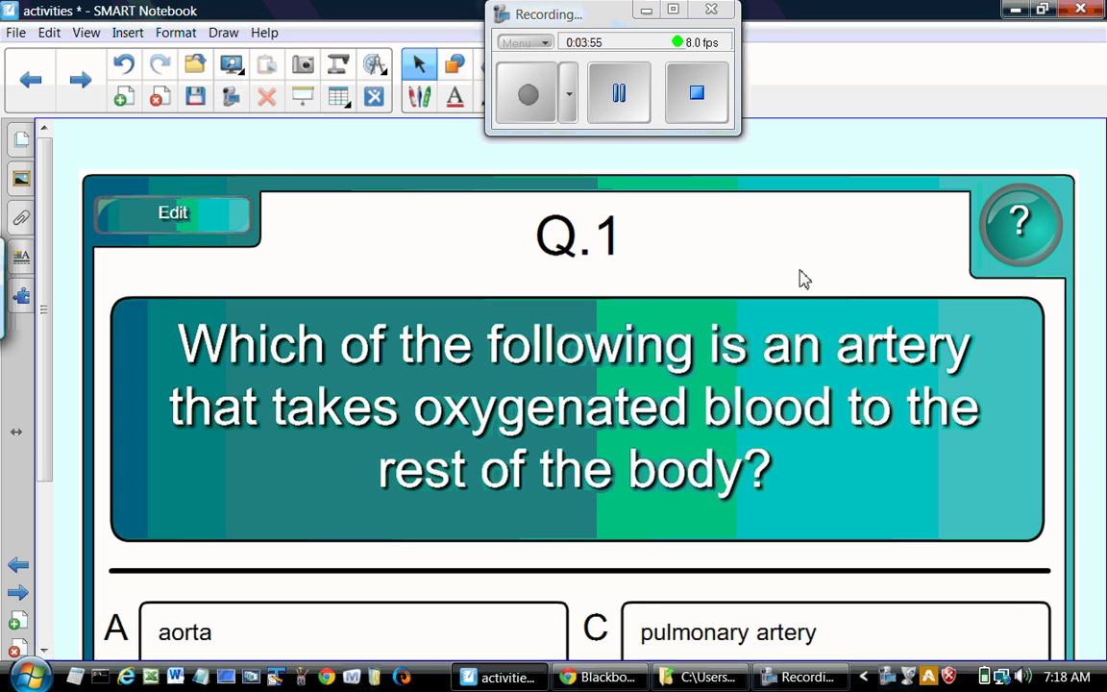
- Show the quiz page in Full Screen, fitted to Entire Page
scroll(812, 275, "down", 2)
scroll(815, 276, "up", 2)
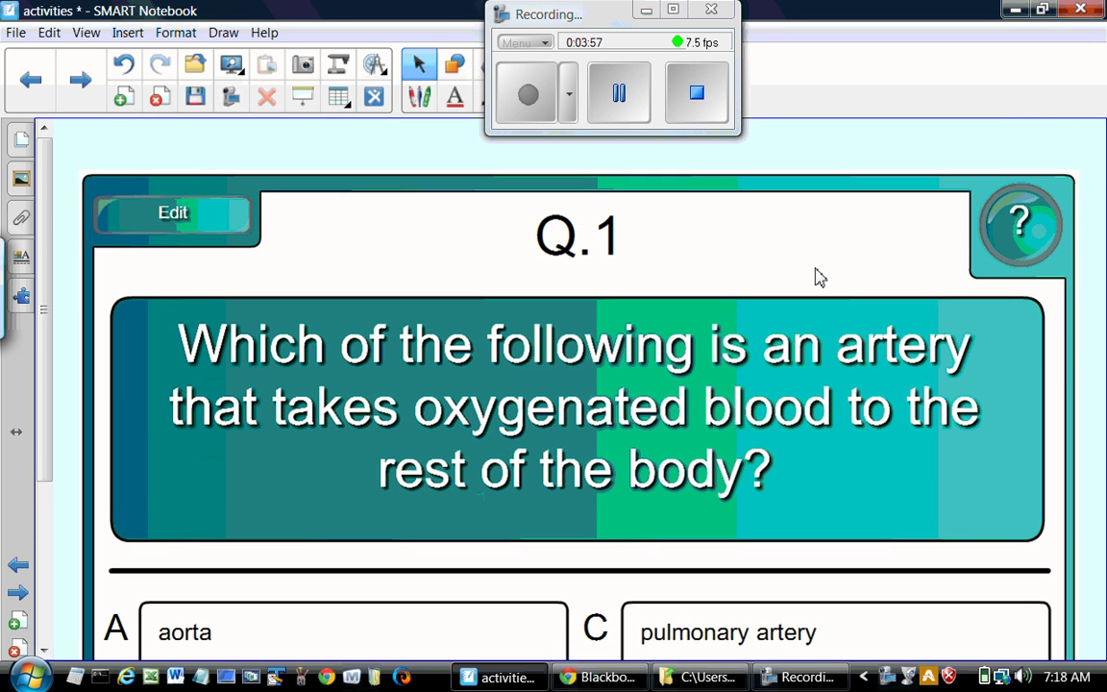
scroll(815, 276, "down", 4)
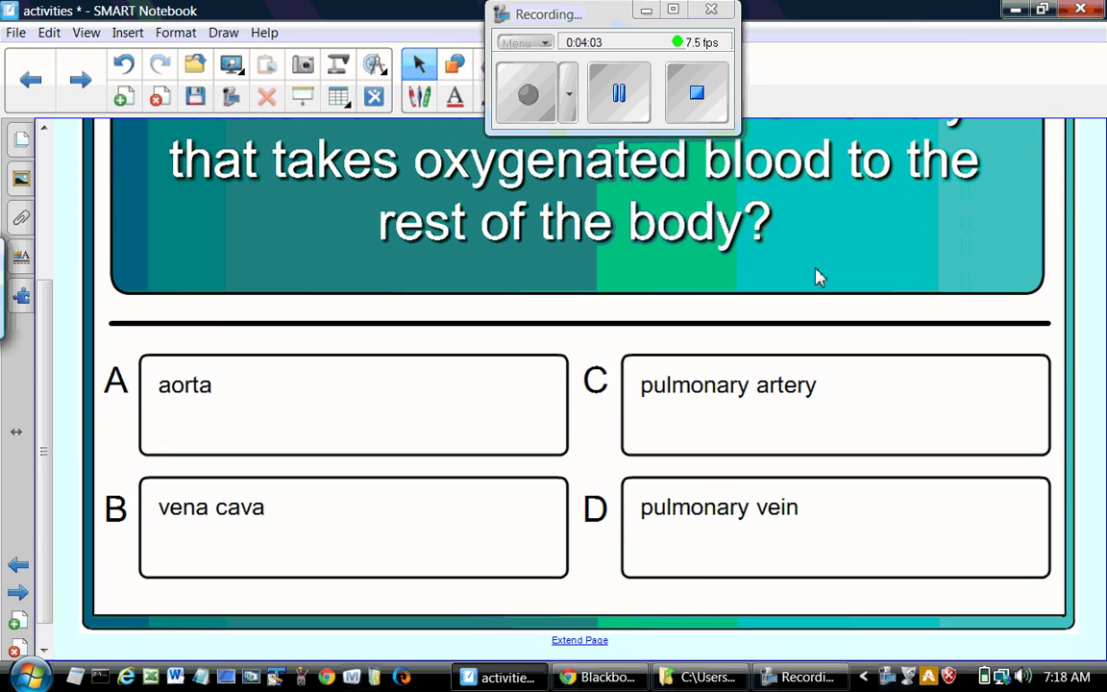
scroll(814, 277, "up", 3)
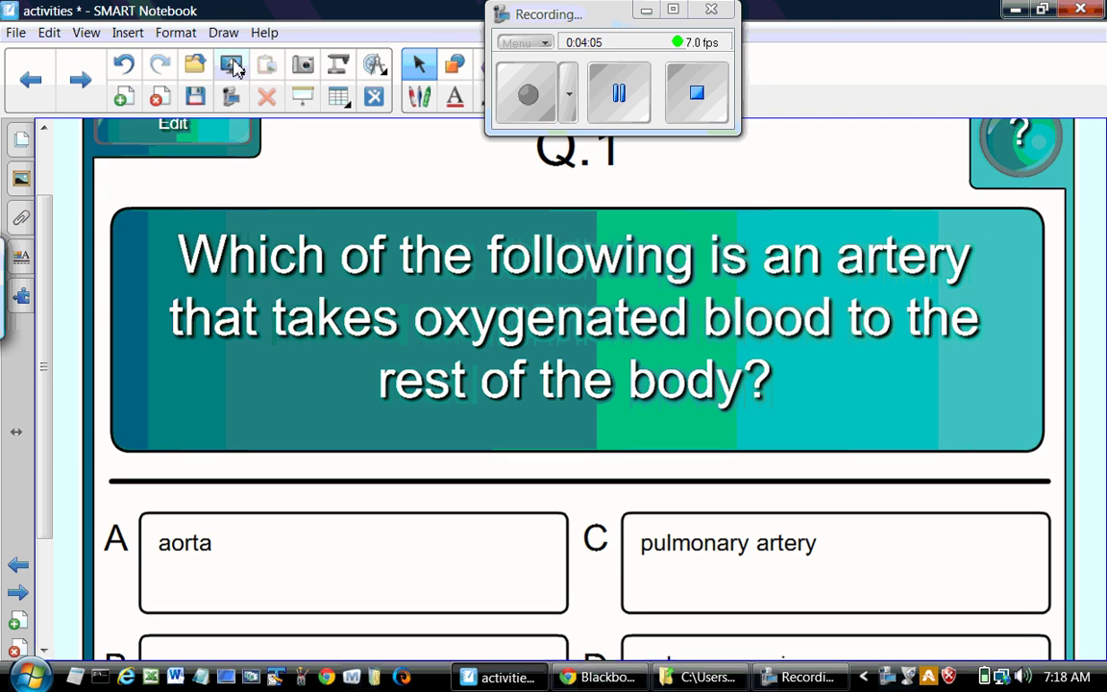
left_click(231, 70)
left_click(142, 124)
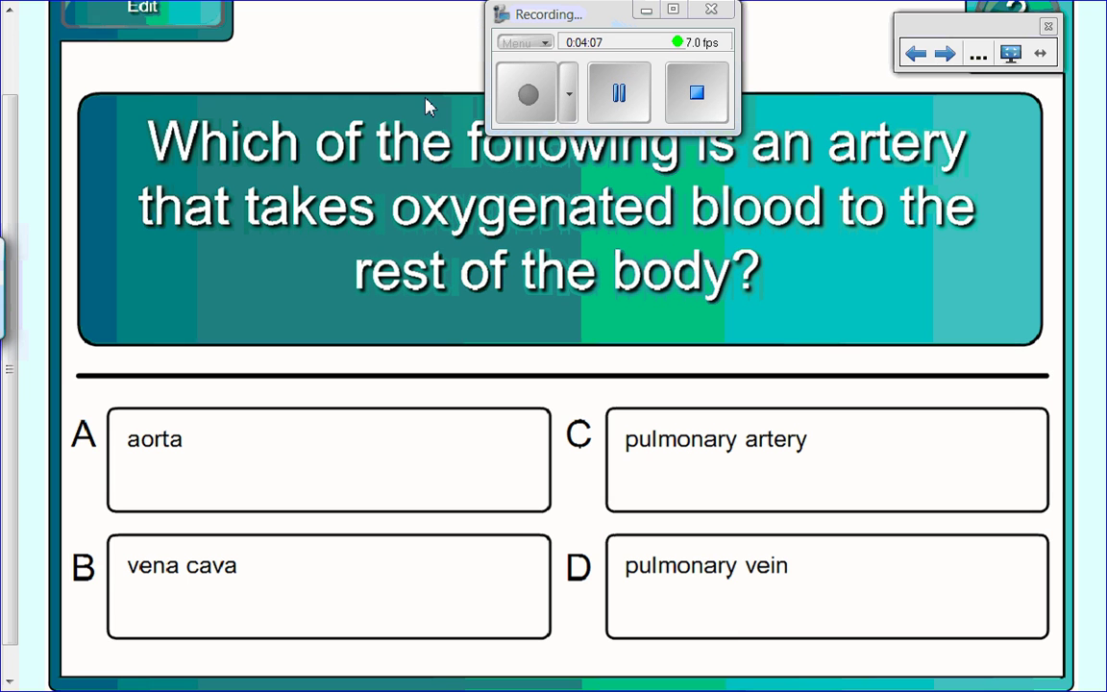
left_click(978, 58)
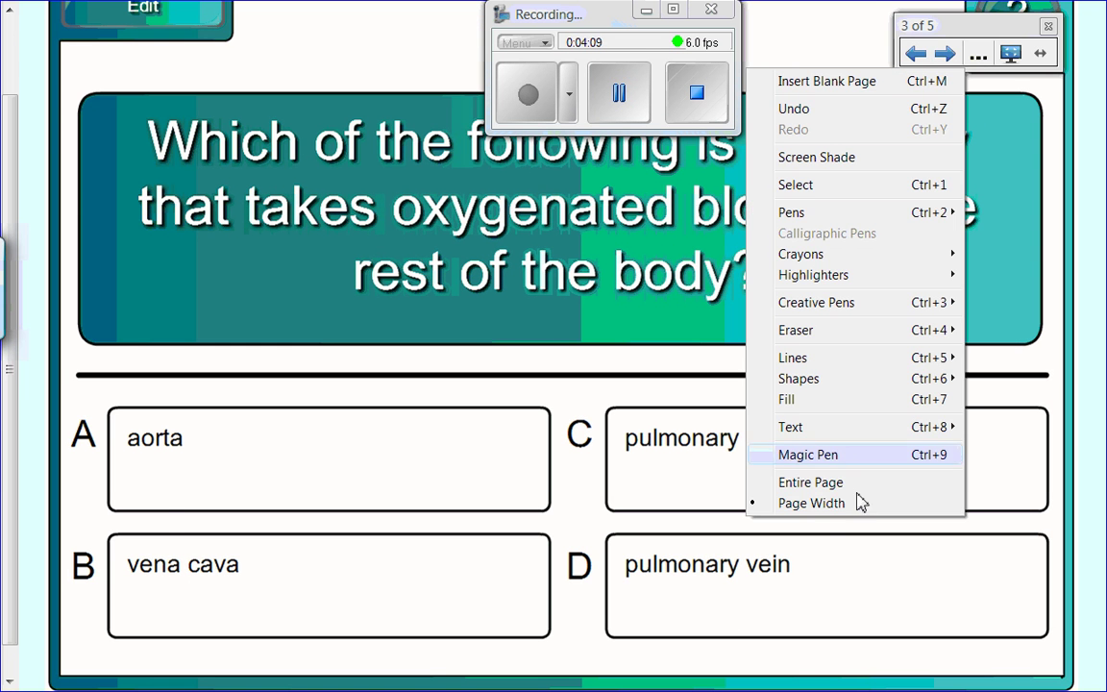
left_click(823, 483)
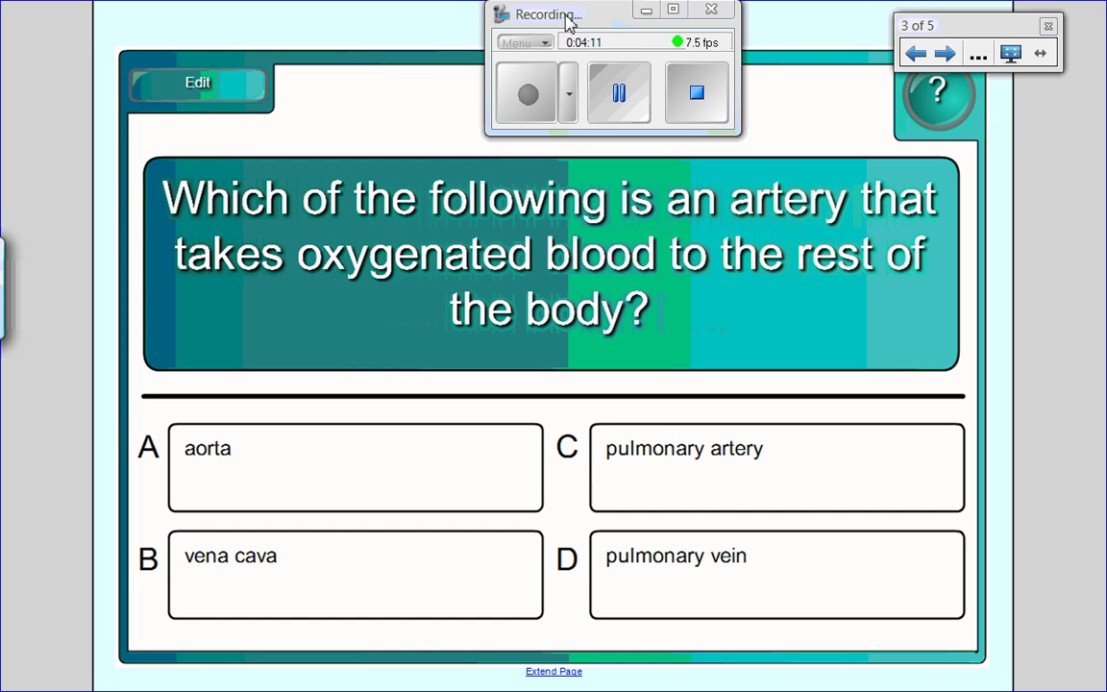
left_click_drag(572, 16, 1036, 303)
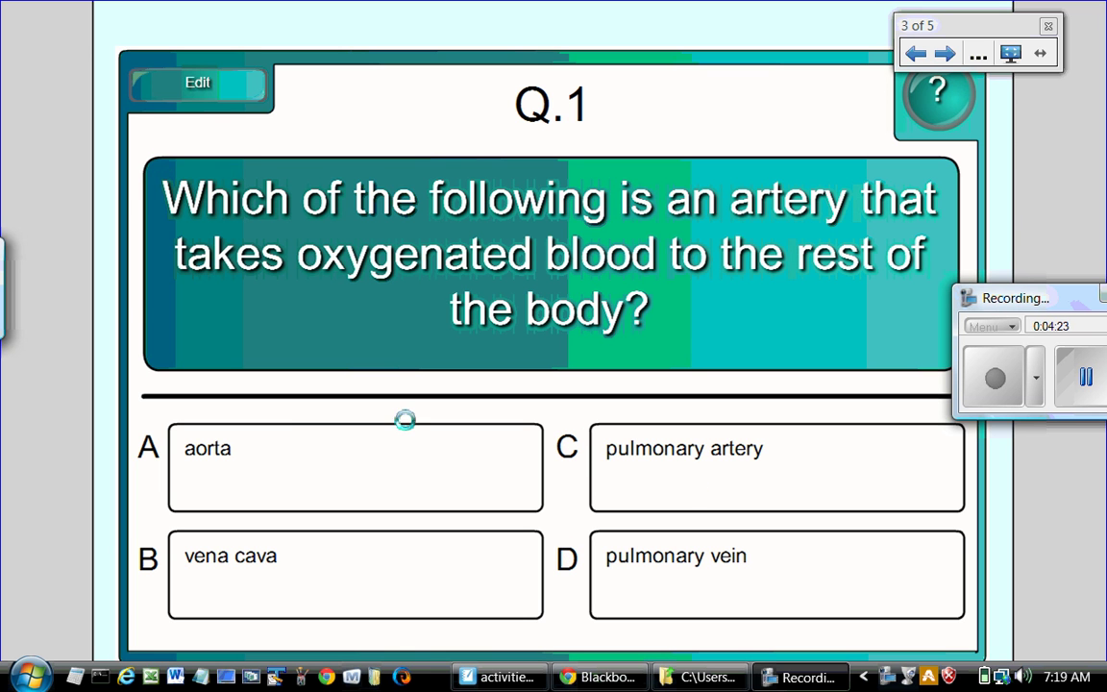
- Answer Q.1 with aorta and Q.2 with semi-lunar valves, then answer Q.3 wrongly with left atrium
left_click(420, 484)
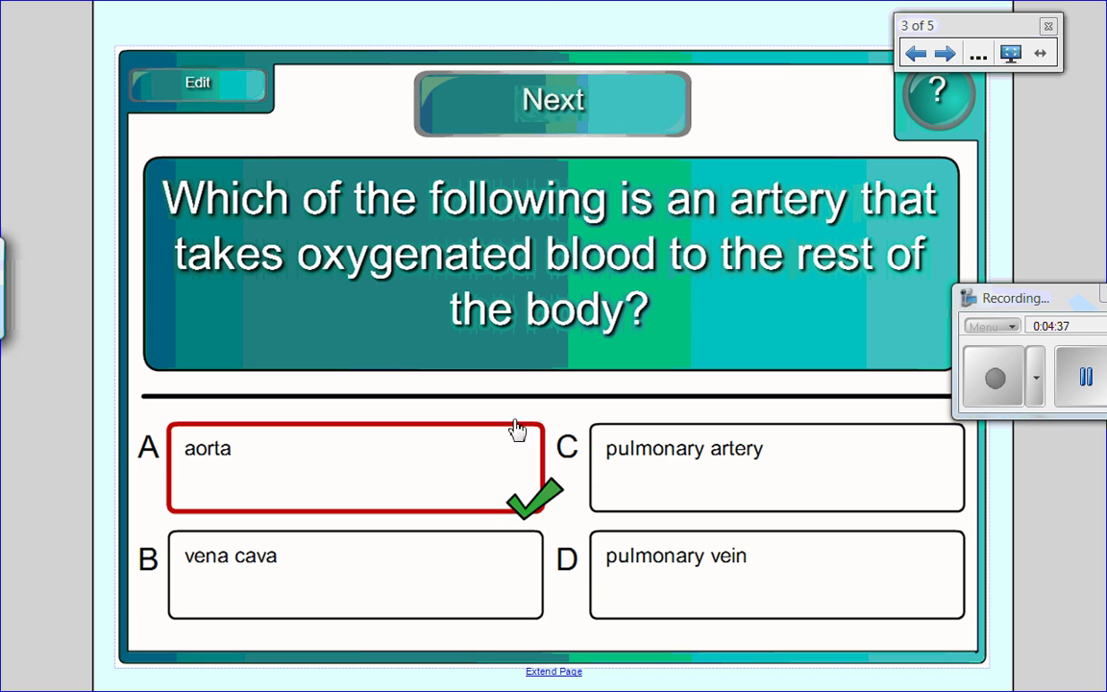
left_click(526, 110)
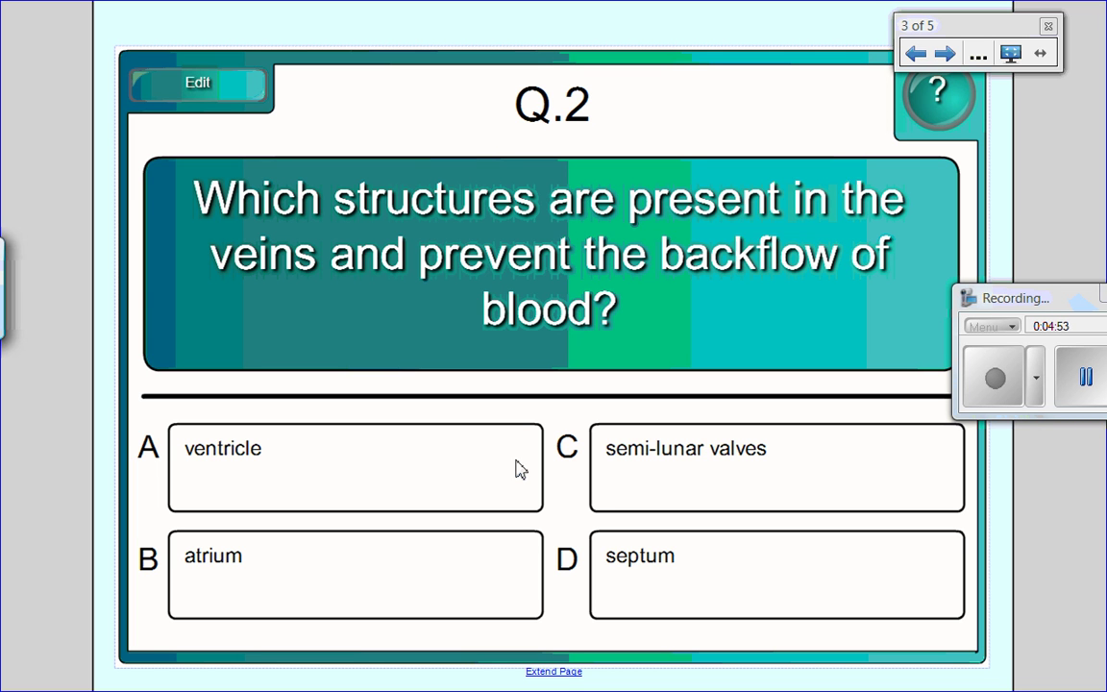
left_click(641, 465)
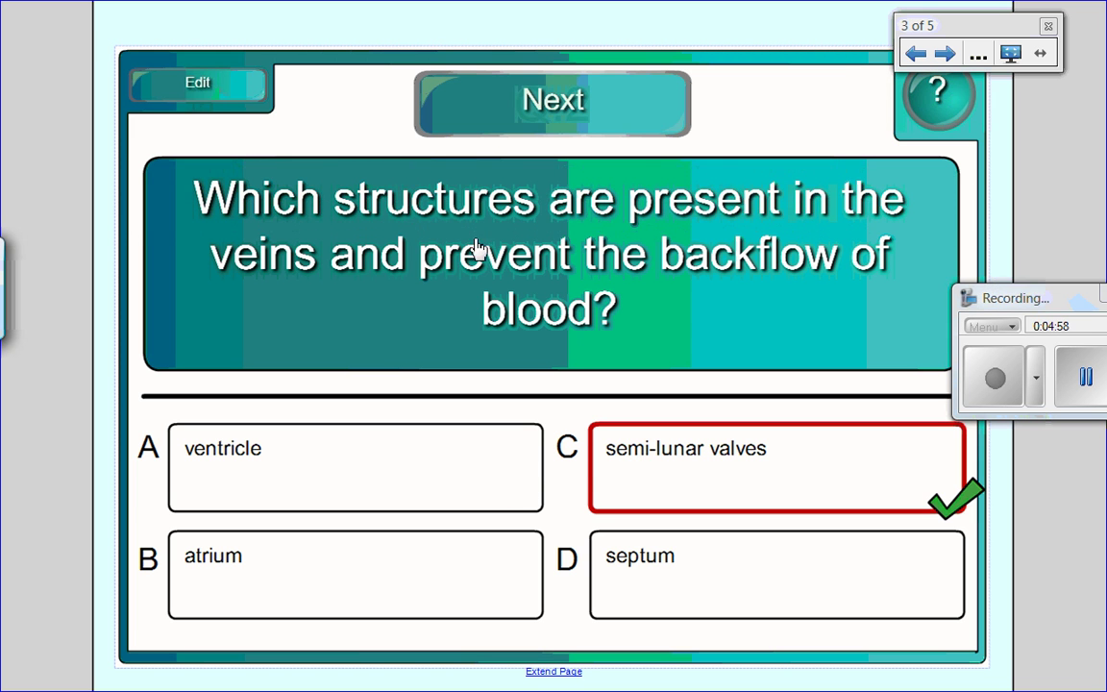
left_click(532, 109)
left_click(446, 577)
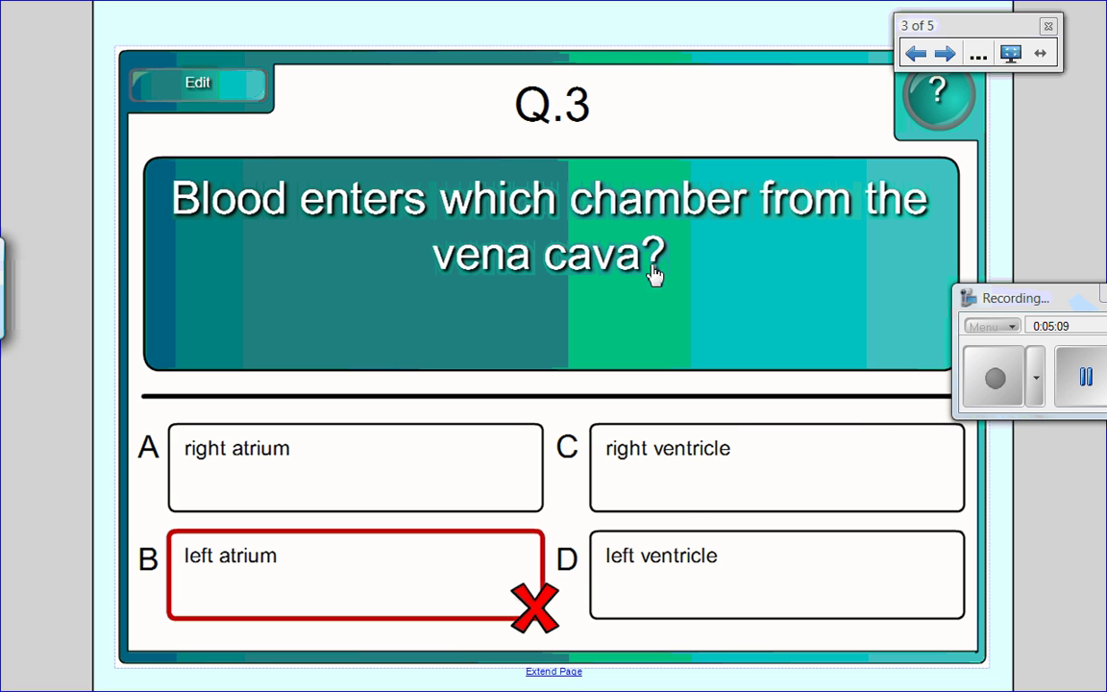
- Set Number of questions to 10 in the quiz's Edit panel and confirm with Ok
left_click(181, 99)
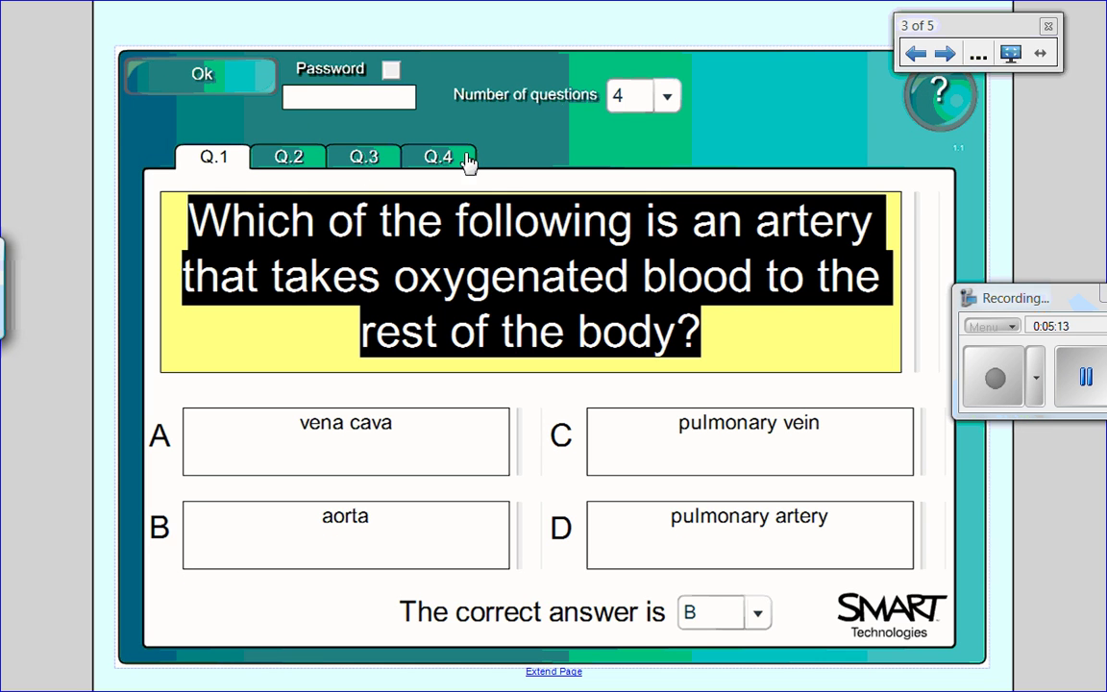
left_click(667, 98)
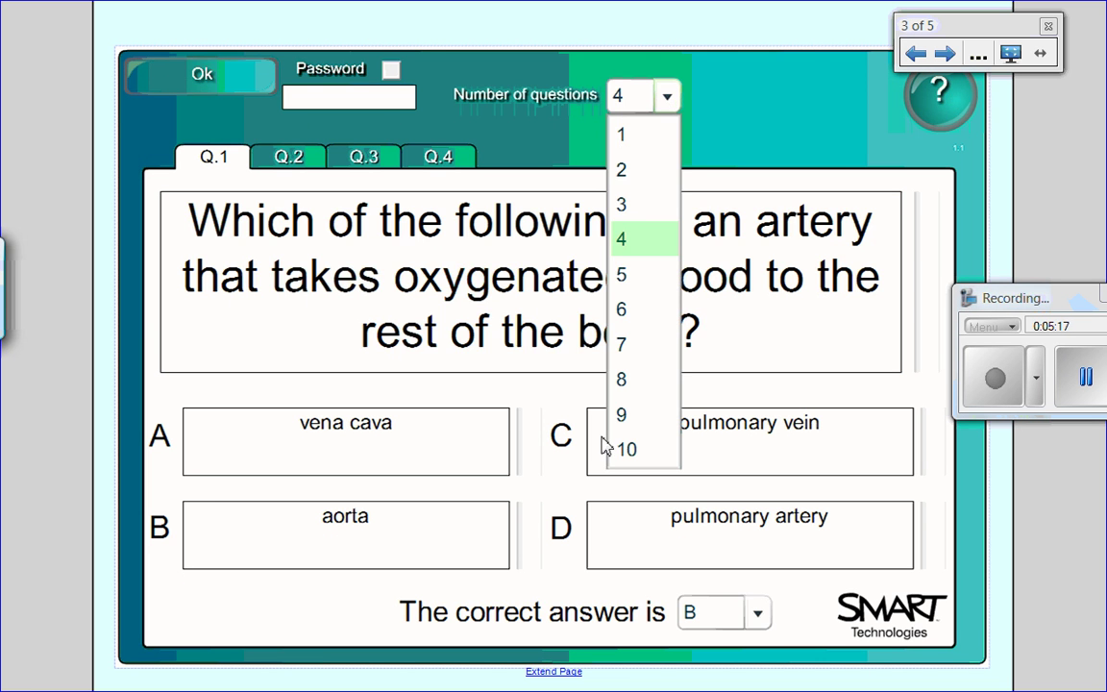
left_click(628, 451)
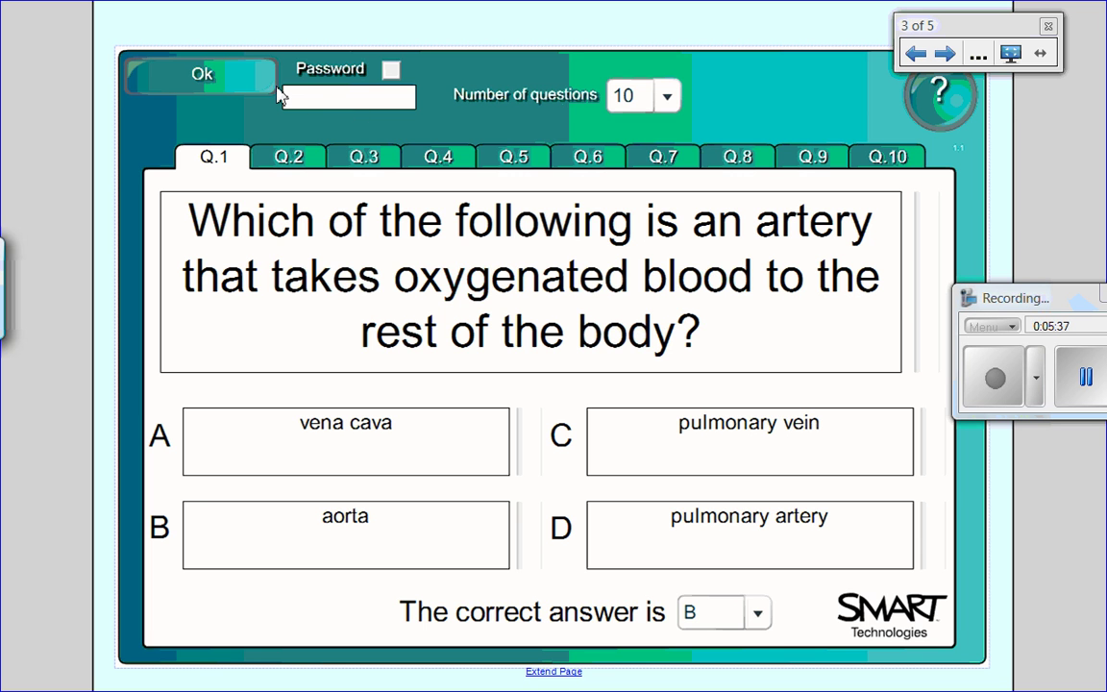
left_click(202, 76)
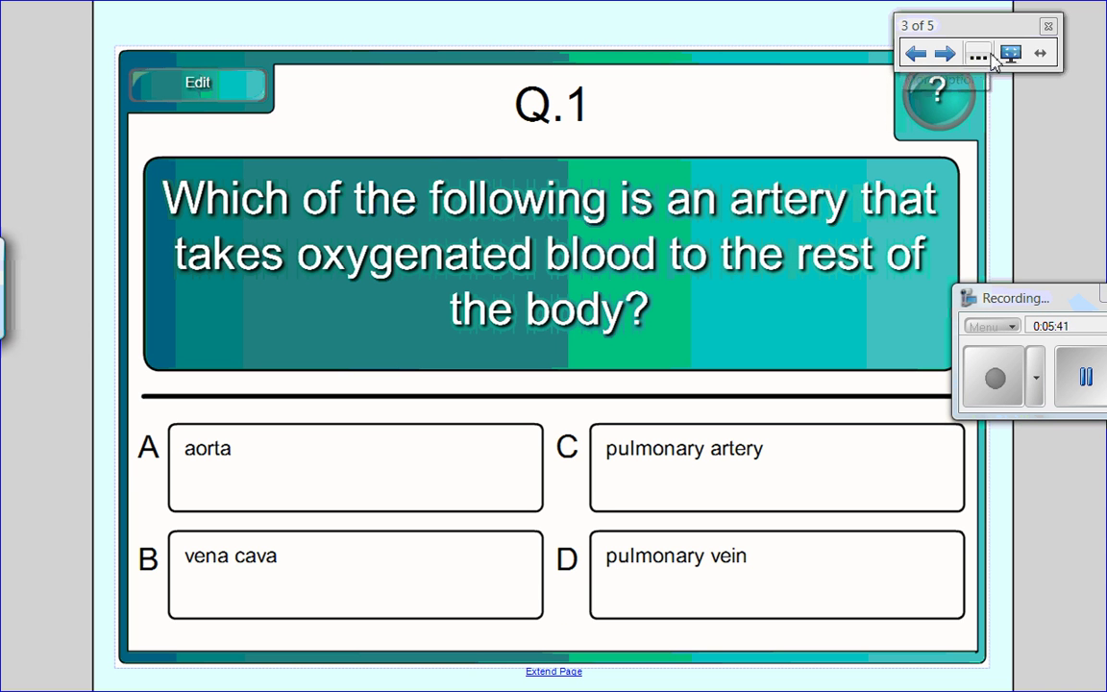
- Drag the Pairs activity from the Lesson Activity Toolkit gallery onto page 4
left_click(1081, 398)
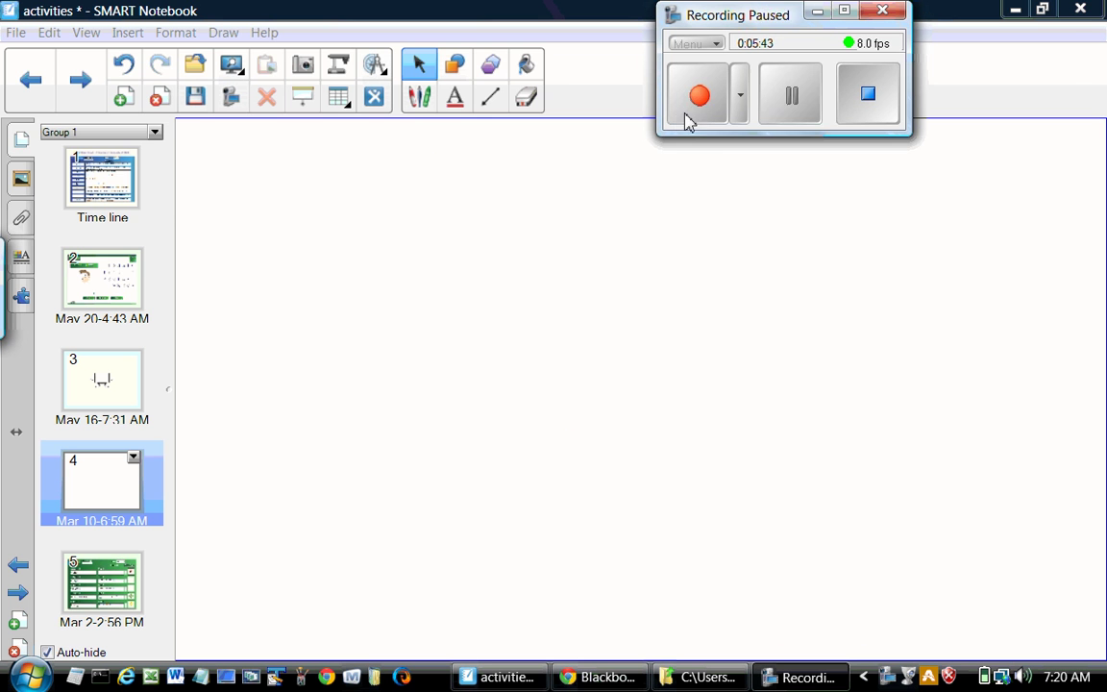
left_click(684, 116)
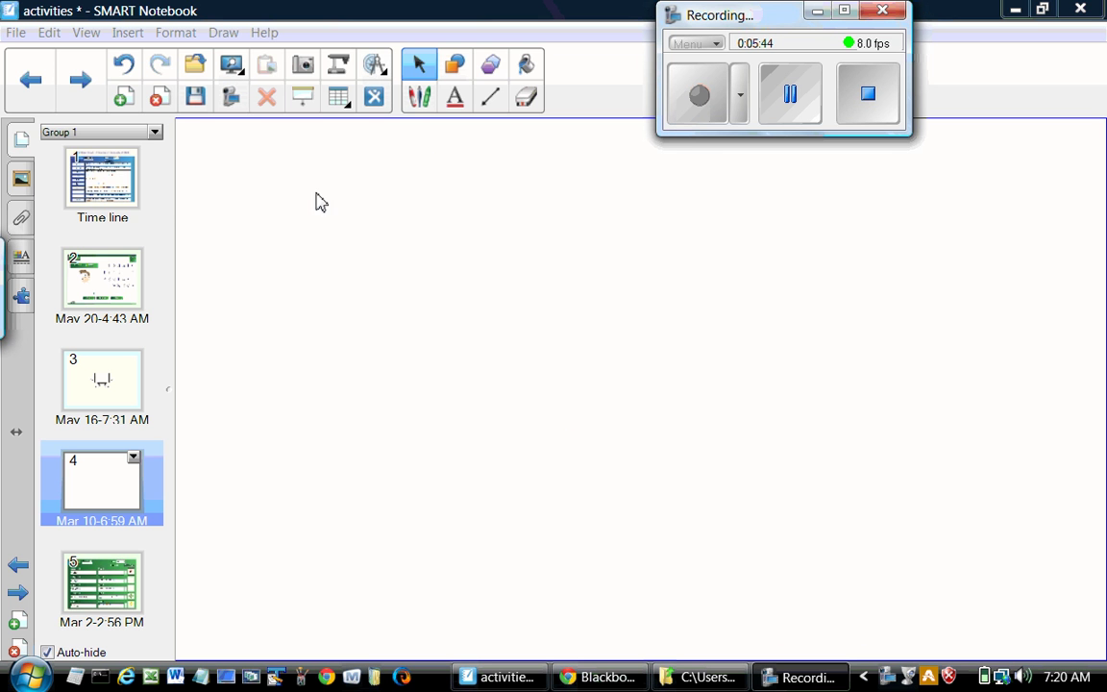
left_click(22, 183)
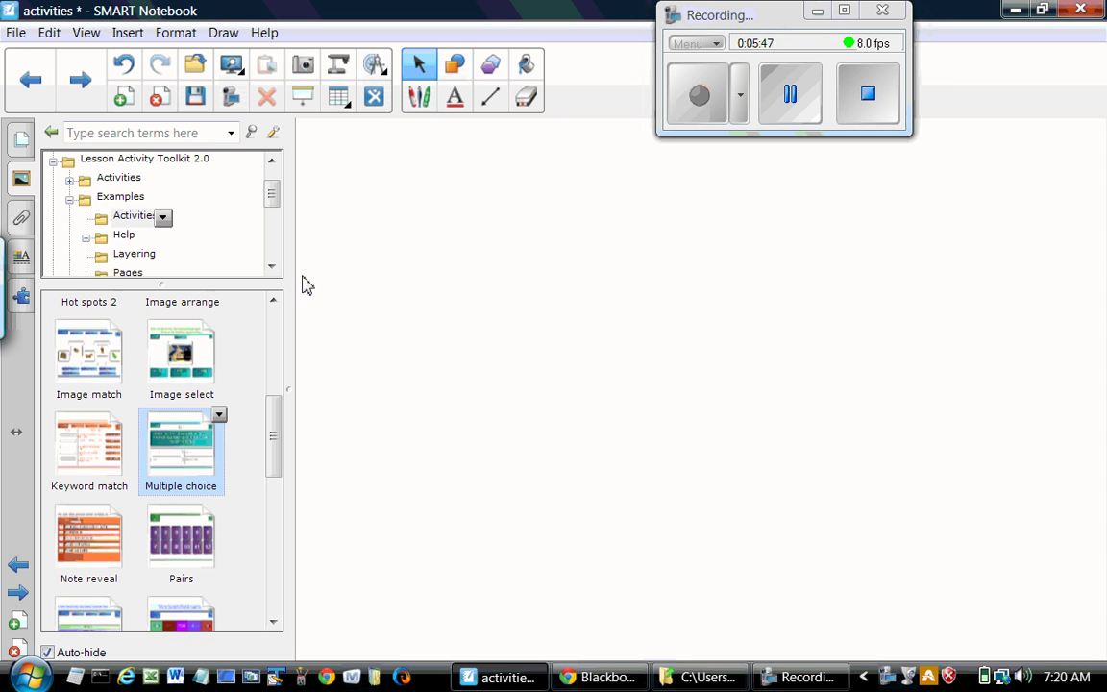
left_click_drag(278, 432, 276, 458)
left_click_drag(181, 500, 316, 129)
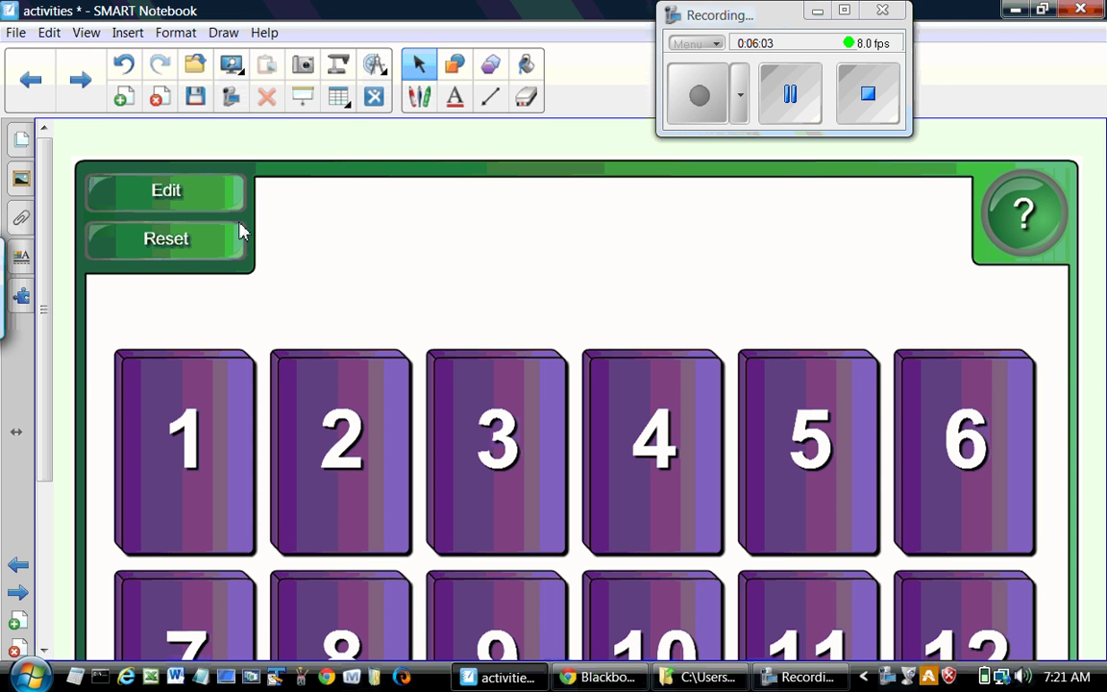
scroll(491, 272, "down", 3)
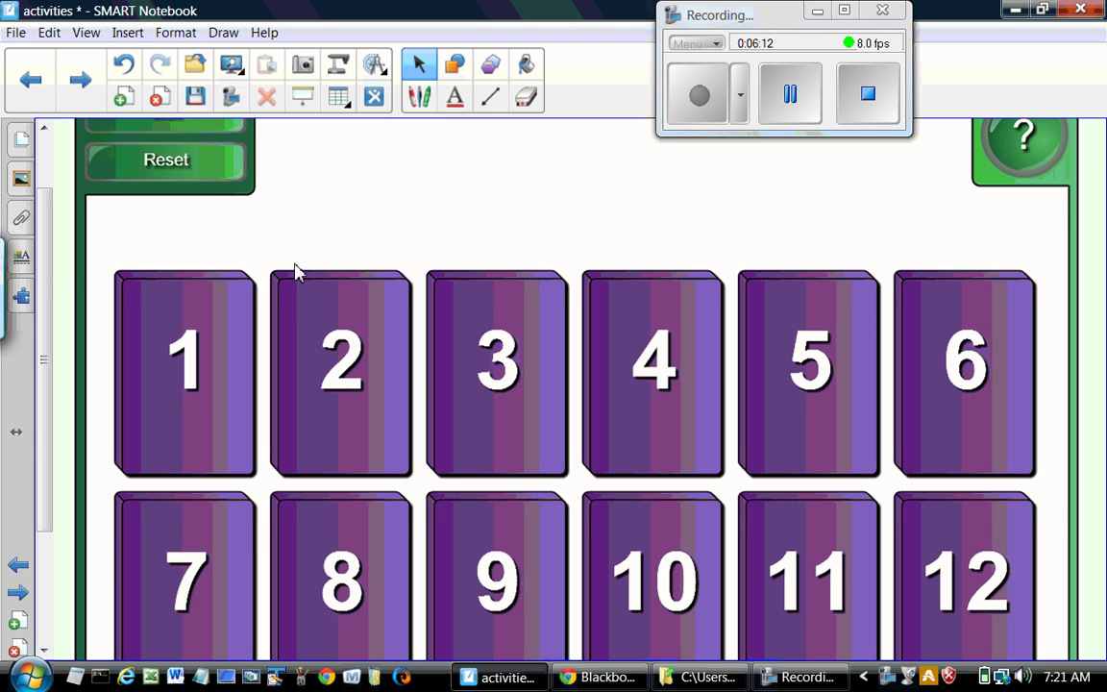
scroll(269, 298, "up", 1)
- Flip cards 1, 2 and 3, then match the Camel card with the camel picture
left_click(247, 384)
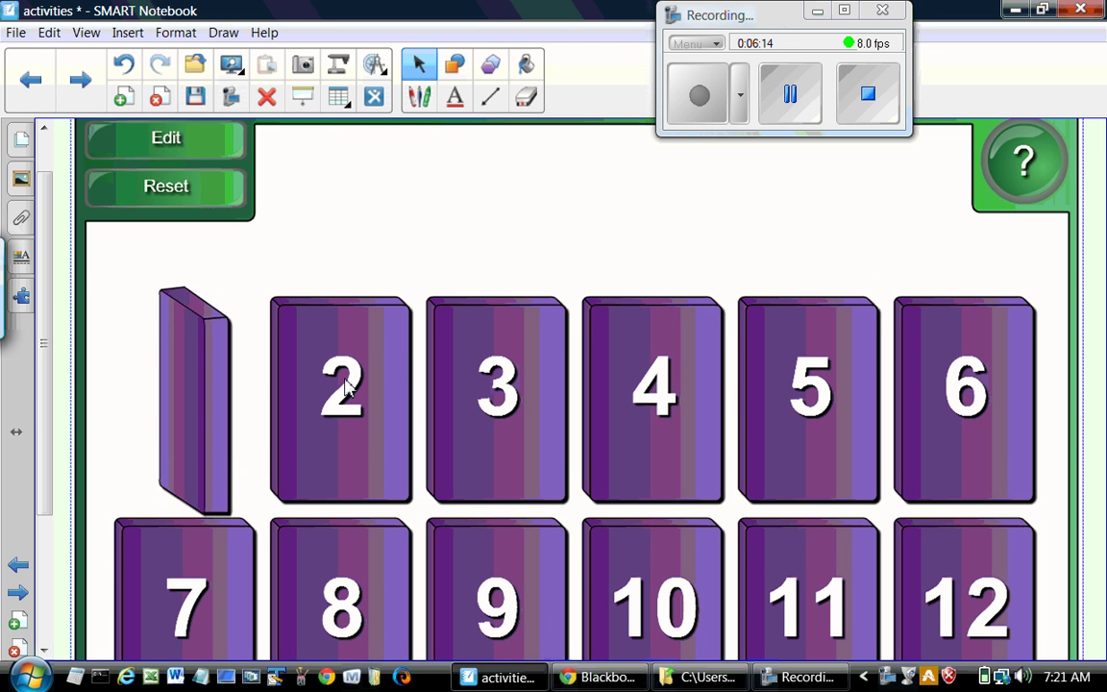
left_click(347, 384)
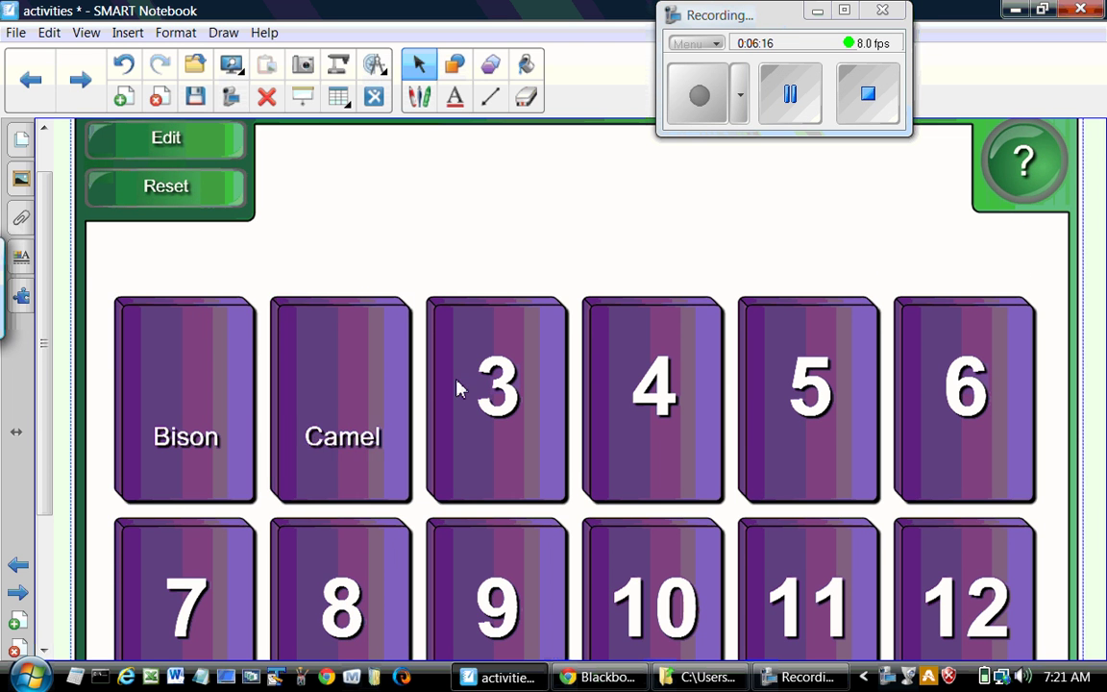
left_click(523, 390)
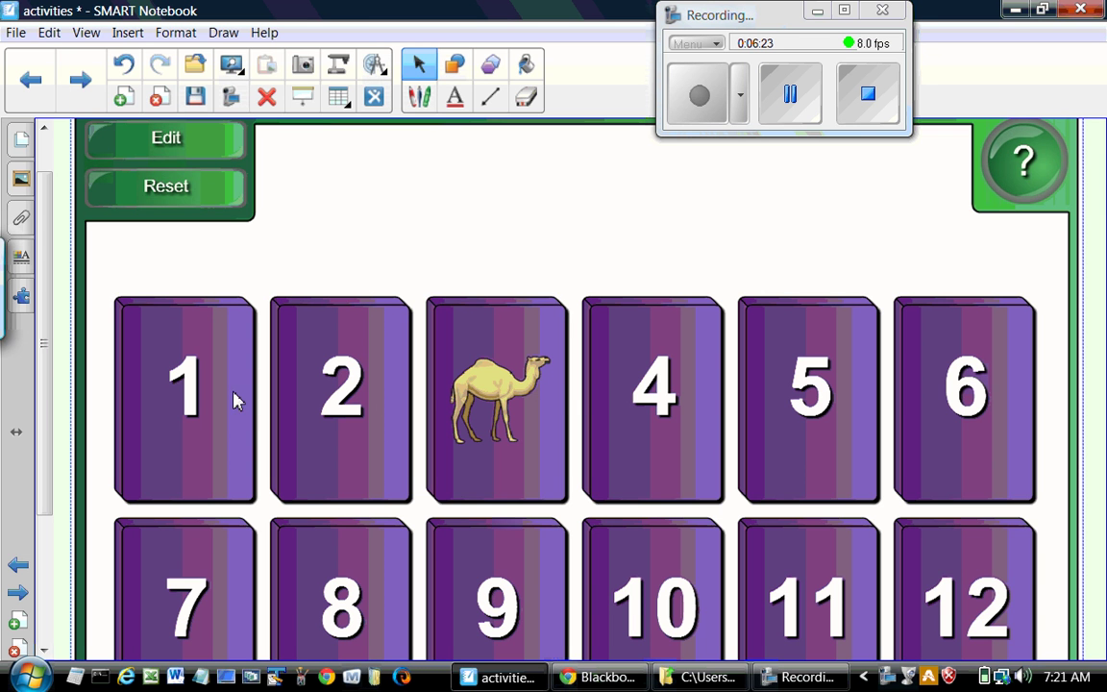
left_click(333, 415)
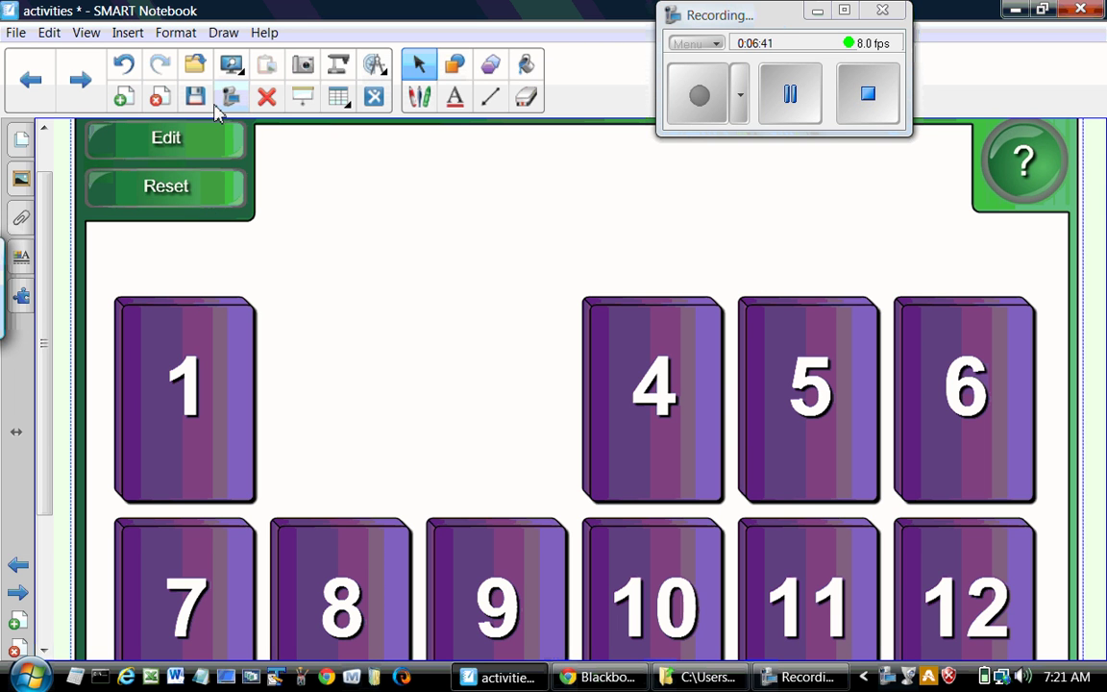
- Set No. of pairs to 12 in the Pairs edit settings and click Ok
left_click(160, 153)
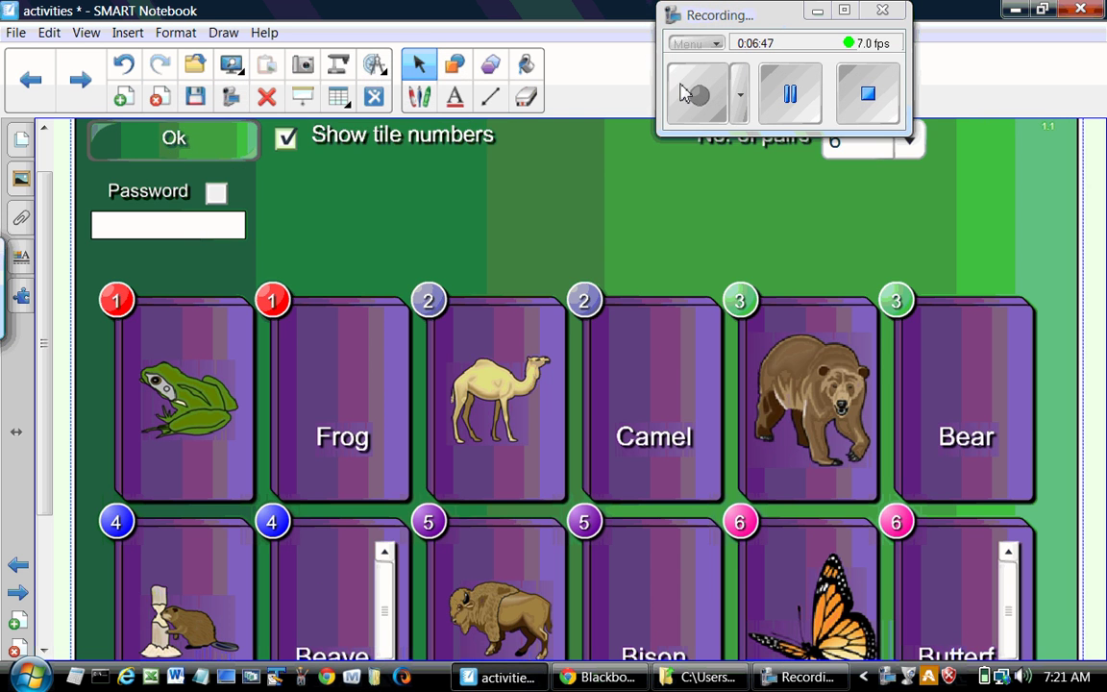
left_click_drag(782, 16, 1068, 131)
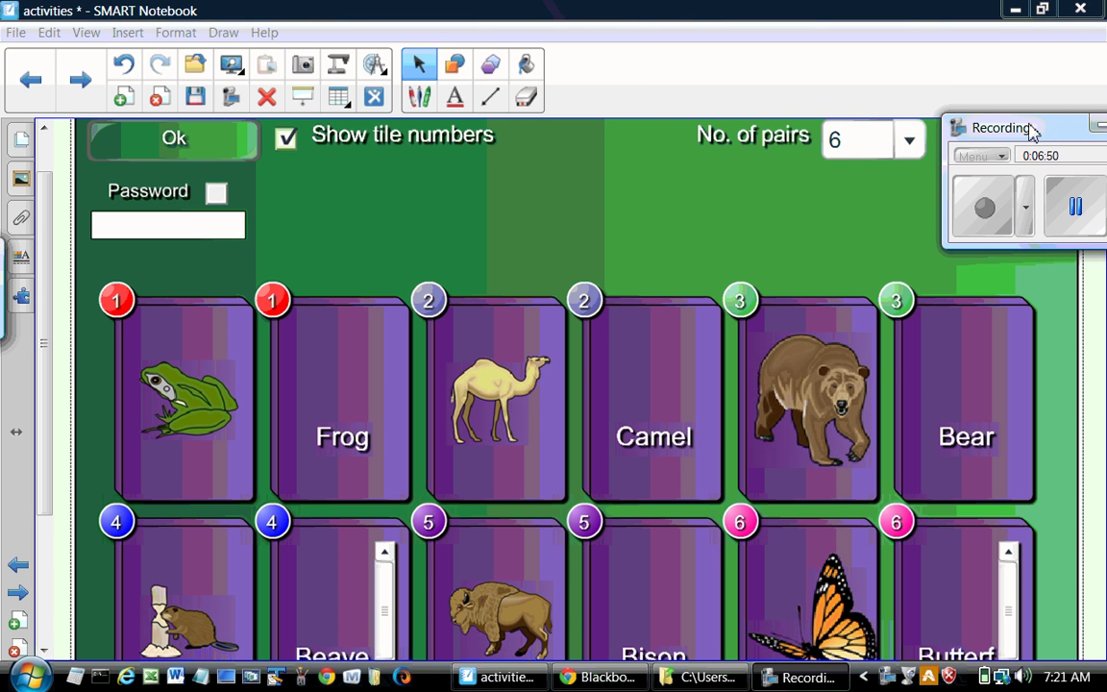
left_click(911, 142)
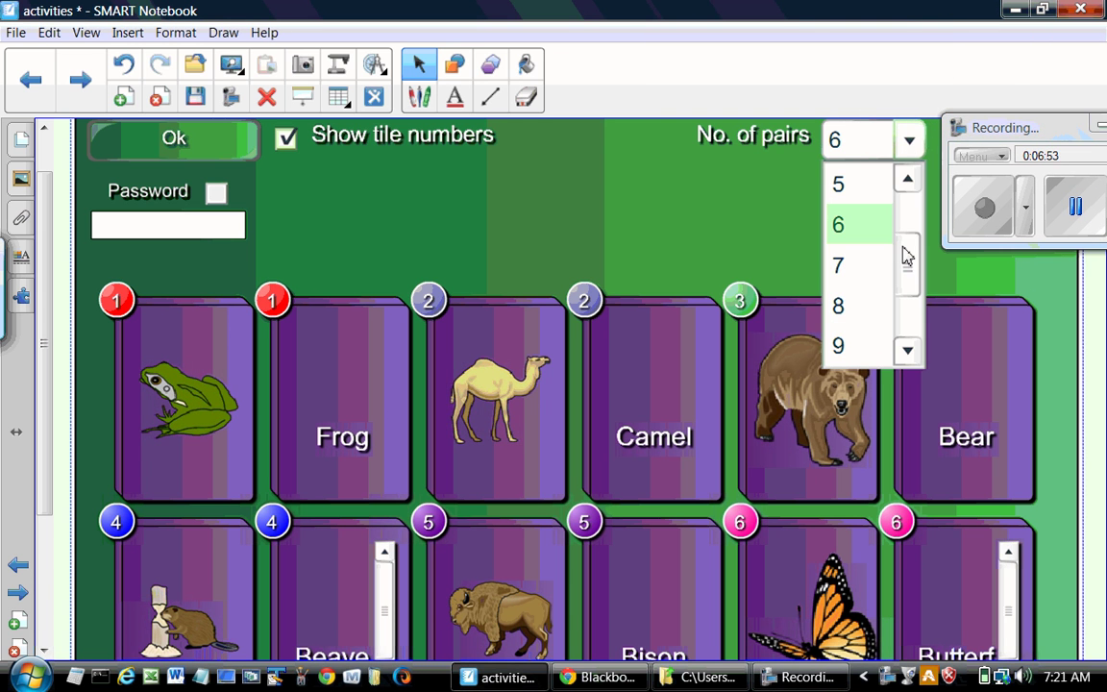
scroll(912, 289, "down", 1)
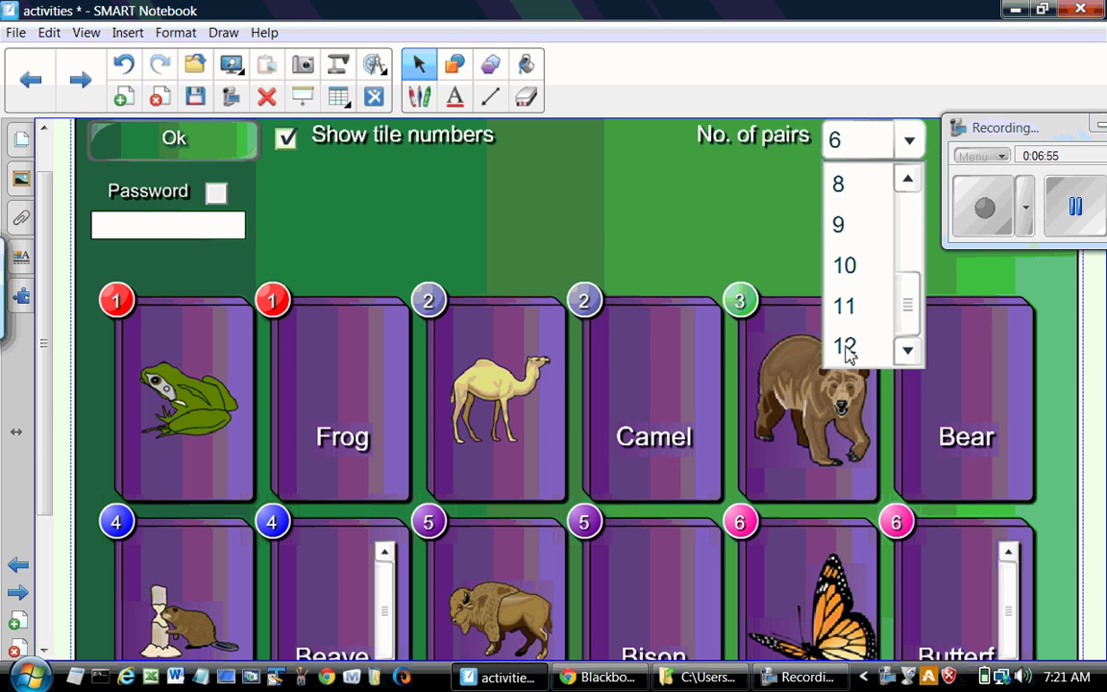
key("Return")
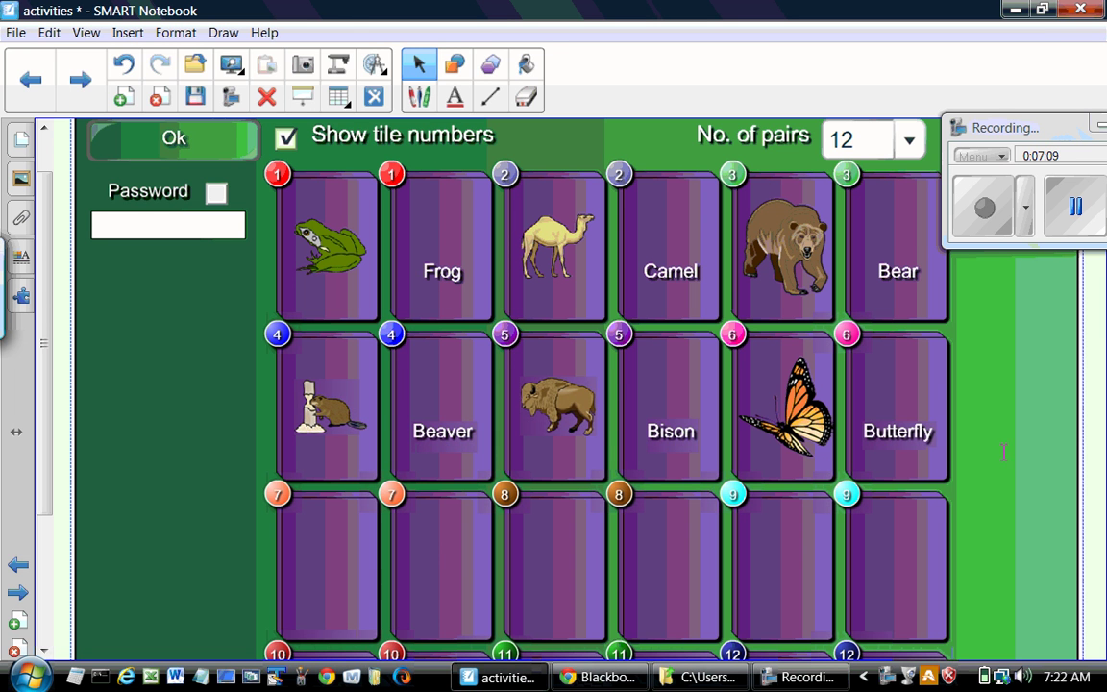
scroll(611, 428, "down", 5)
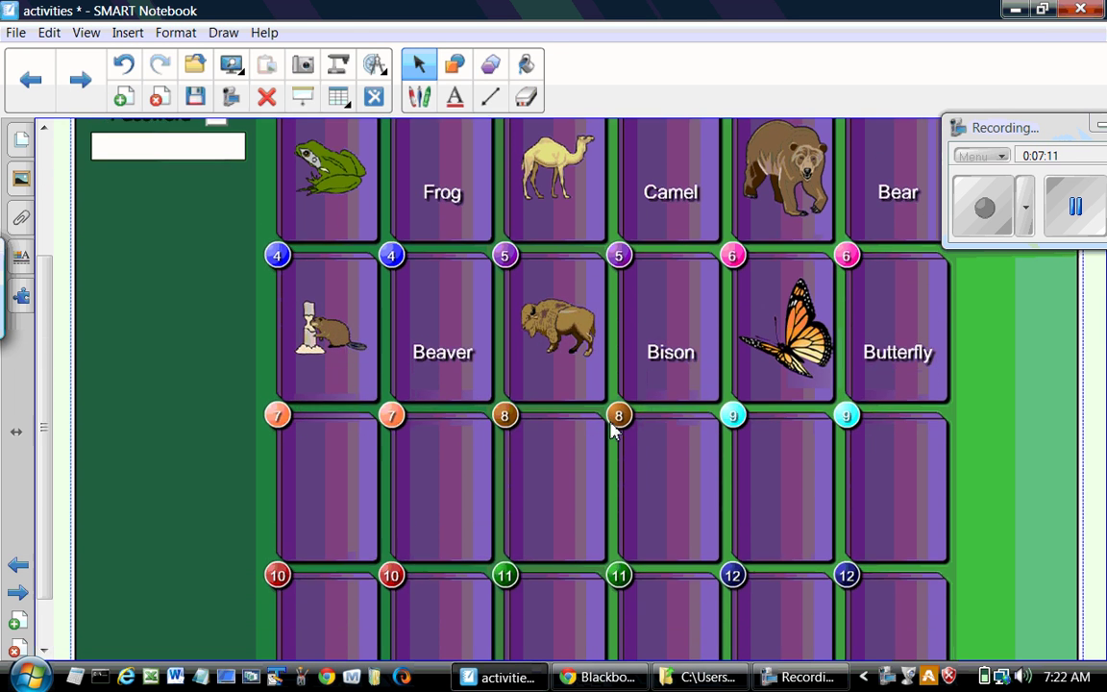
scroll(611, 429, "up", 6)
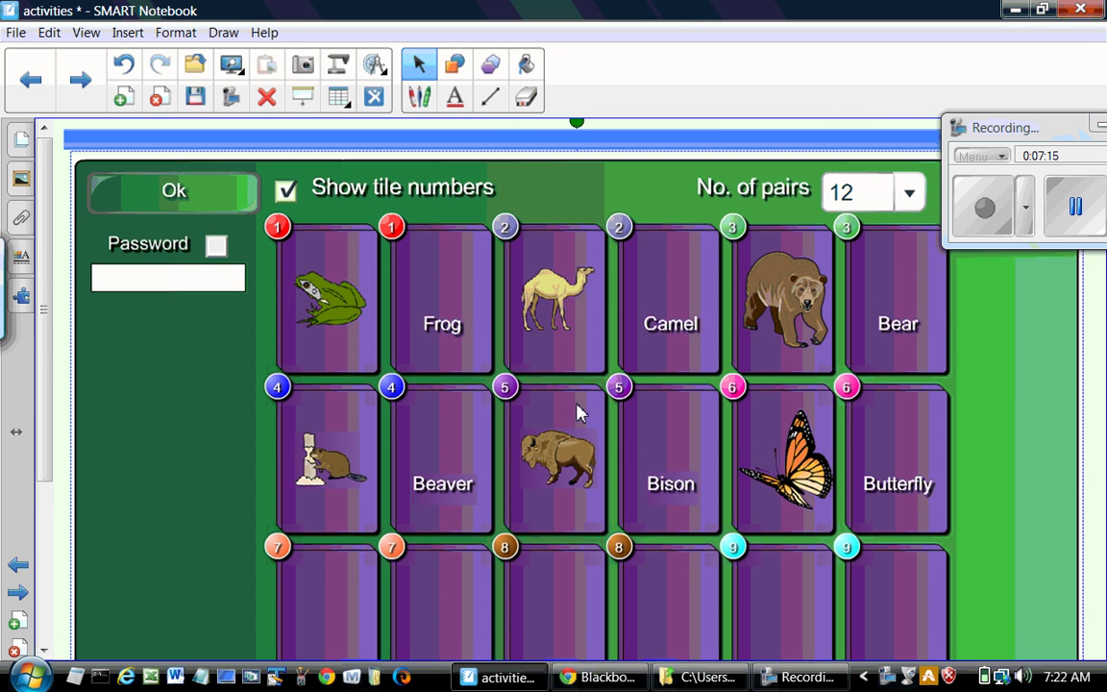
left_click(154, 212)
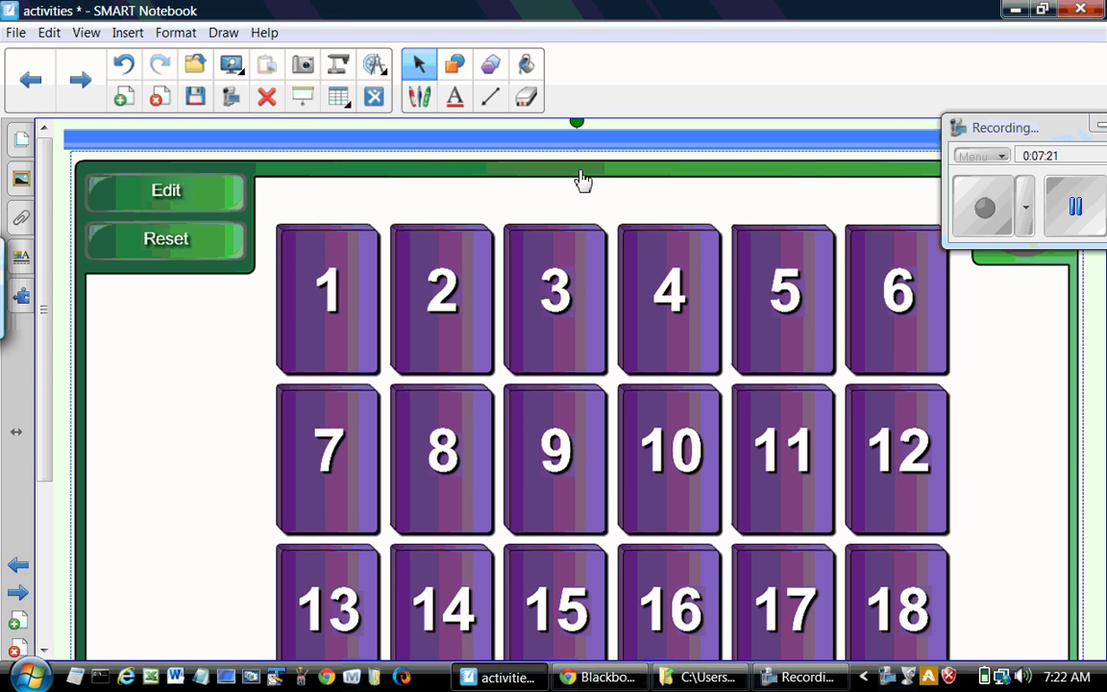
left_click_drag(1025, 128, 714, 13)
- Go to blank page 5 in the Page Sorter
left_click(759, 93)
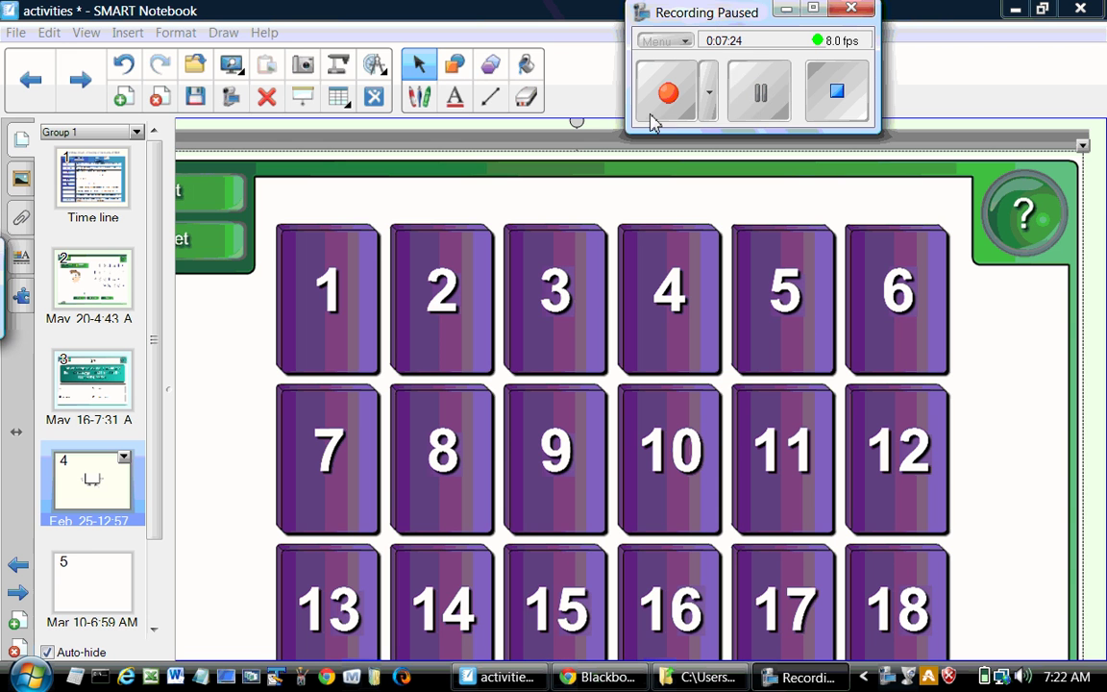
left_click(653, 115)
left_click(87, 601)
left_click(86, 601)
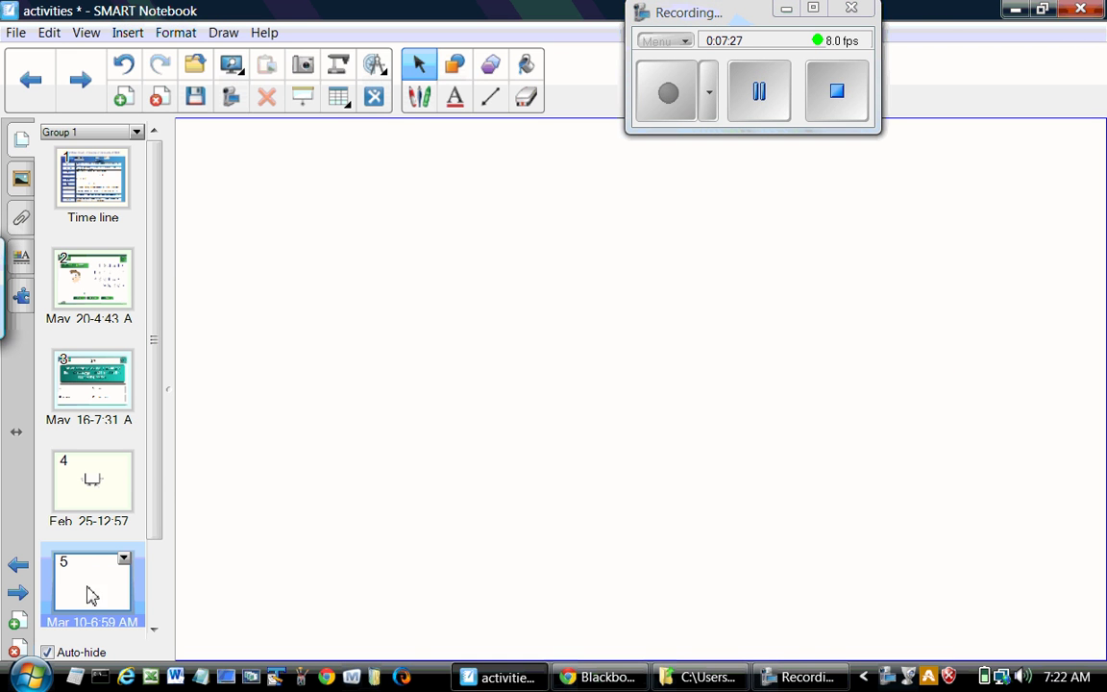
- Place Category sort - image from the Lesson Activity Toolkit on page 5 and zoom to Entire Page
left_click(20, 183)
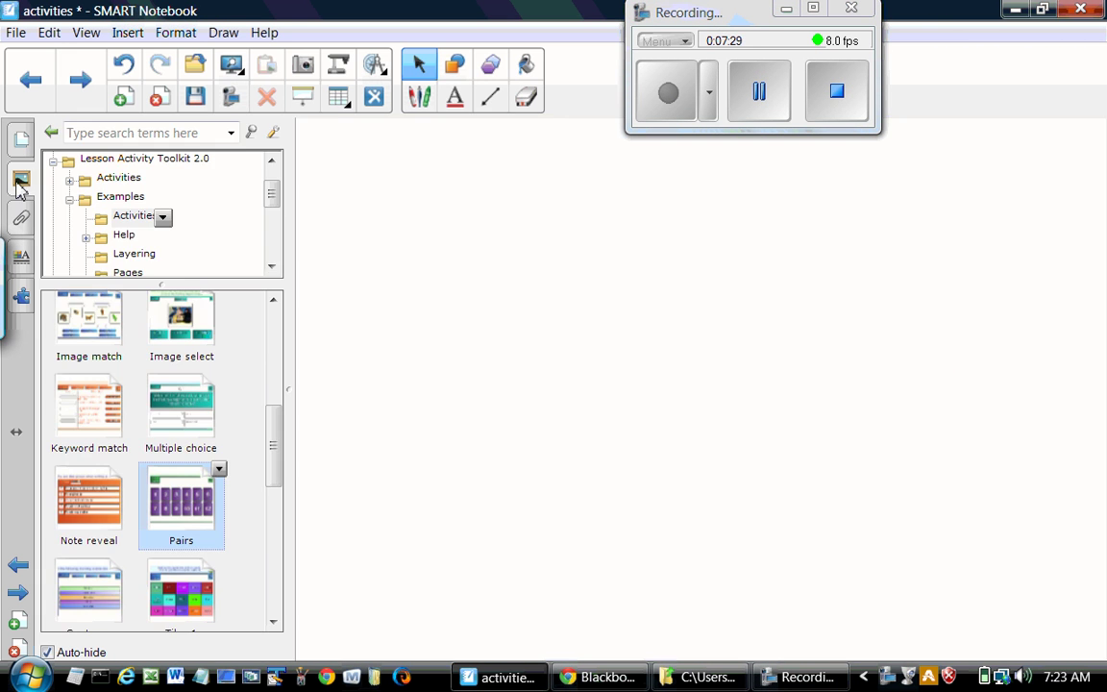
left_click(279, 423)
left_click_drag(279, 422, 297, 347)
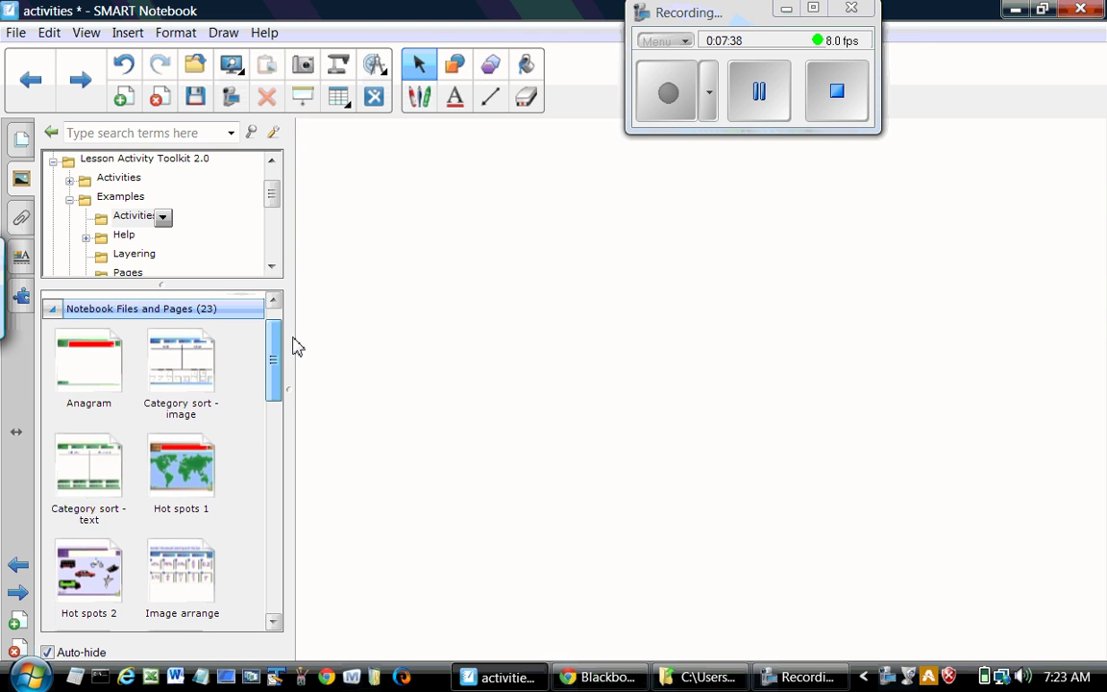
right_click(173, 373)
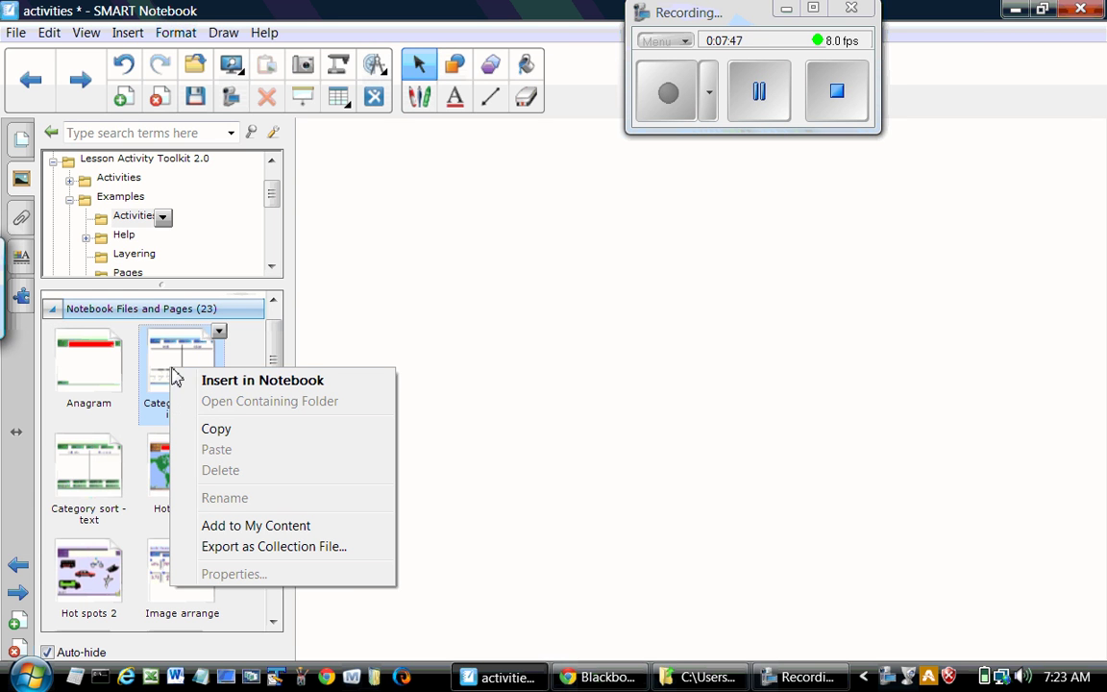
left_click_drag(156, 371, 388, 371)
left_click_drag(240, 209, 243, 199)
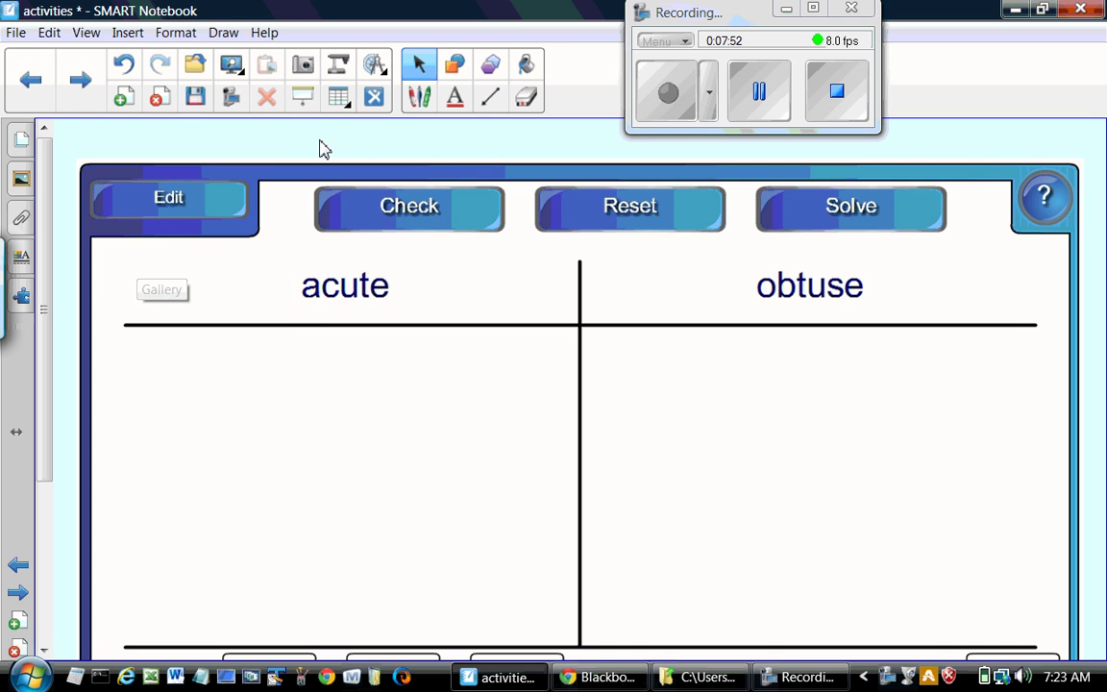
left_click(232, 69)
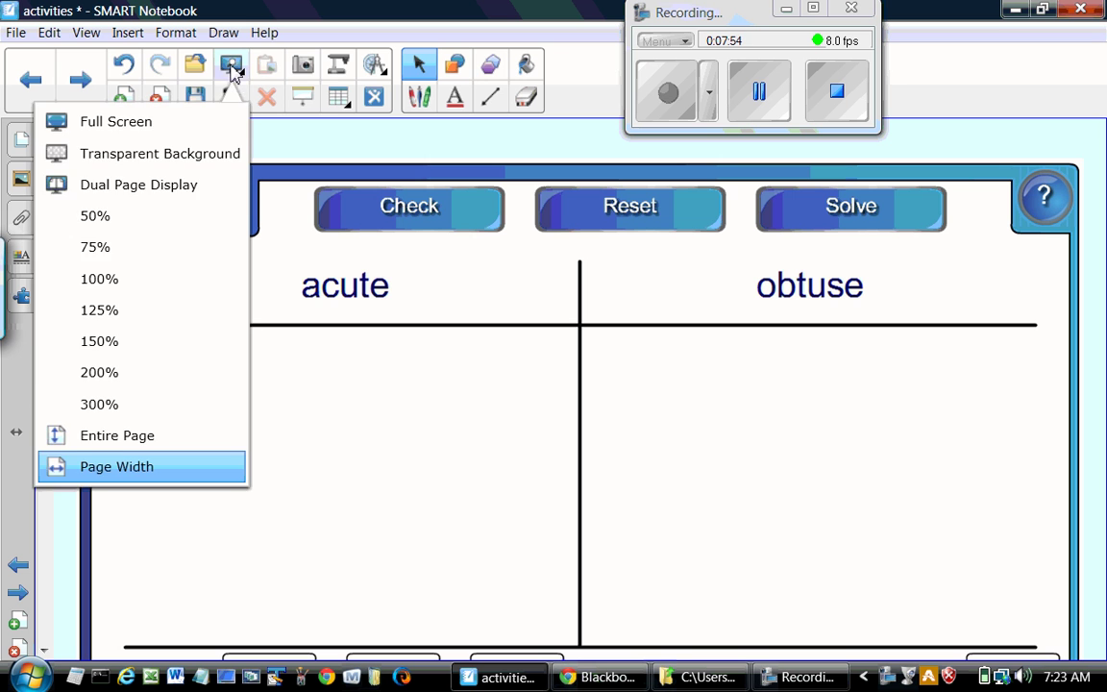
left_click(115, 437)
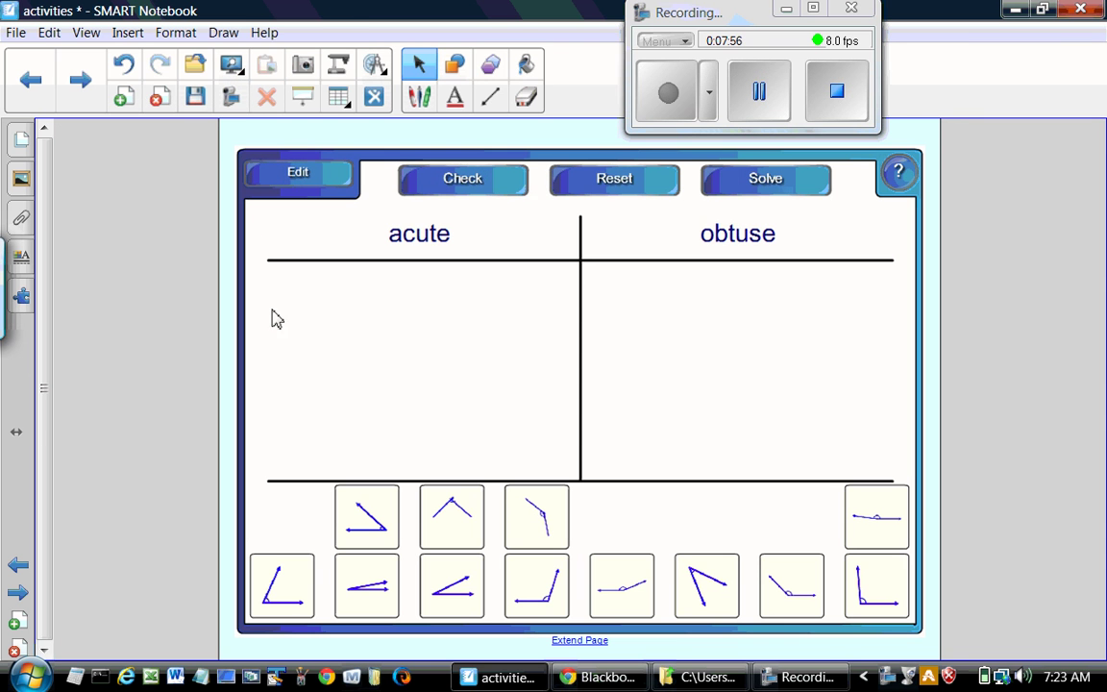
- Drag five angle cards into the acute and obtuse columns
left_click(741, 19)
left_click_drag(740, 20, 753, 15)
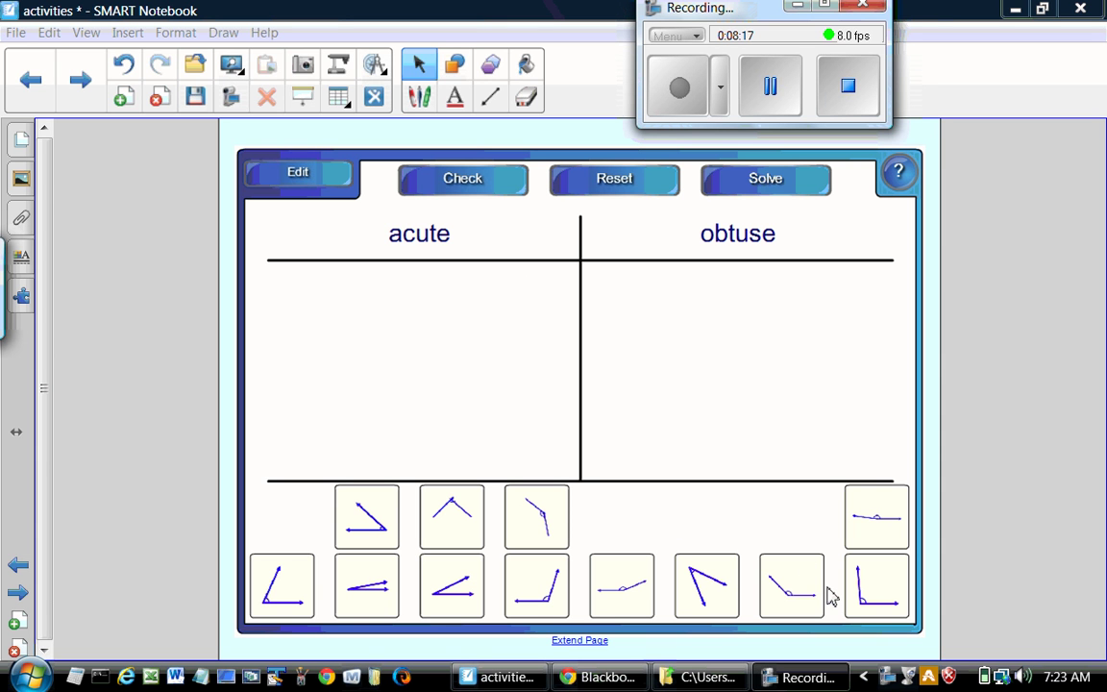
left_click_drag(862, 604, 680, 382)
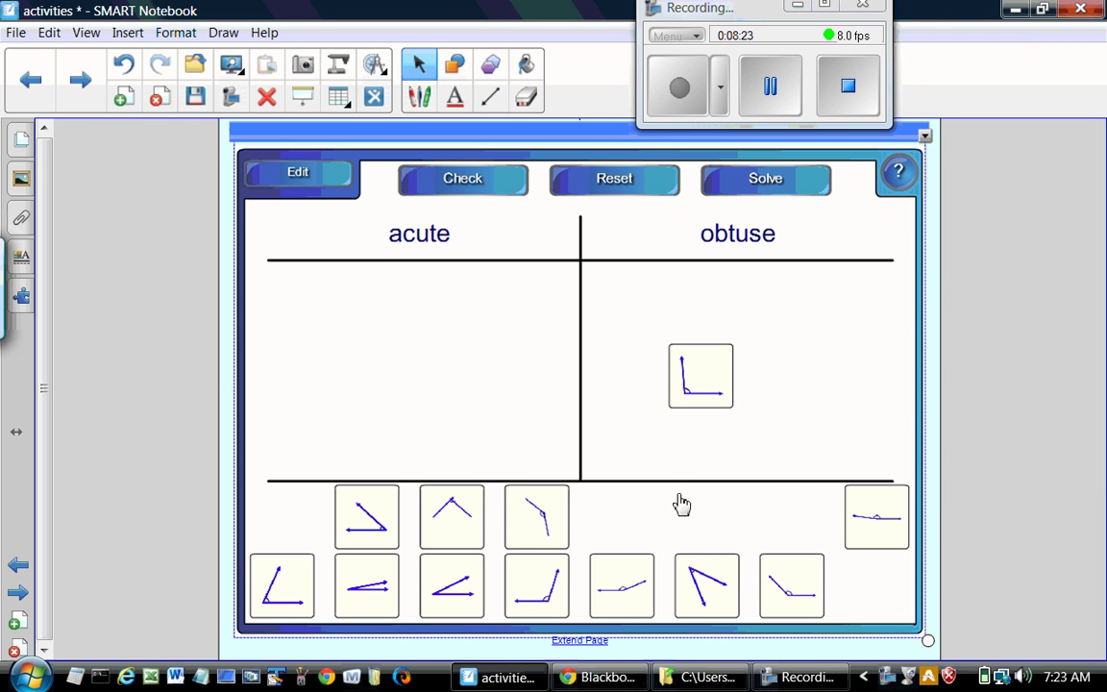
left_click_drag(536, 586, 815, 402)
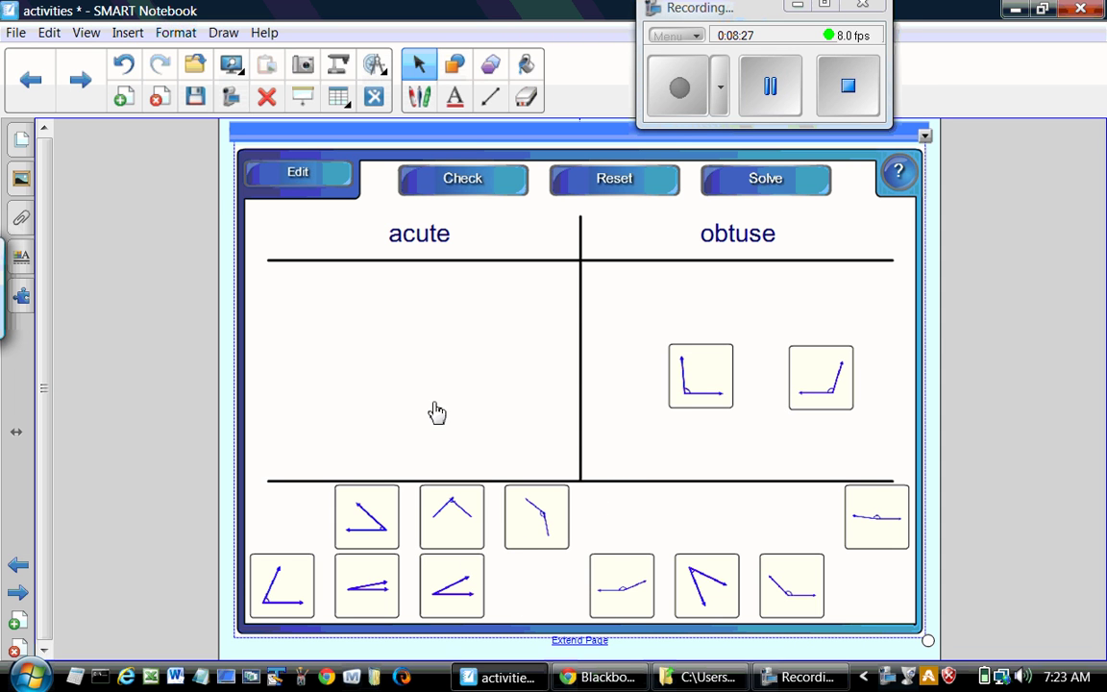
left_click_drag(533, 528, 698, 412)
left_click_drag(699, 583, 462, 395)
left_click_drag(618, 593, 359, 372)
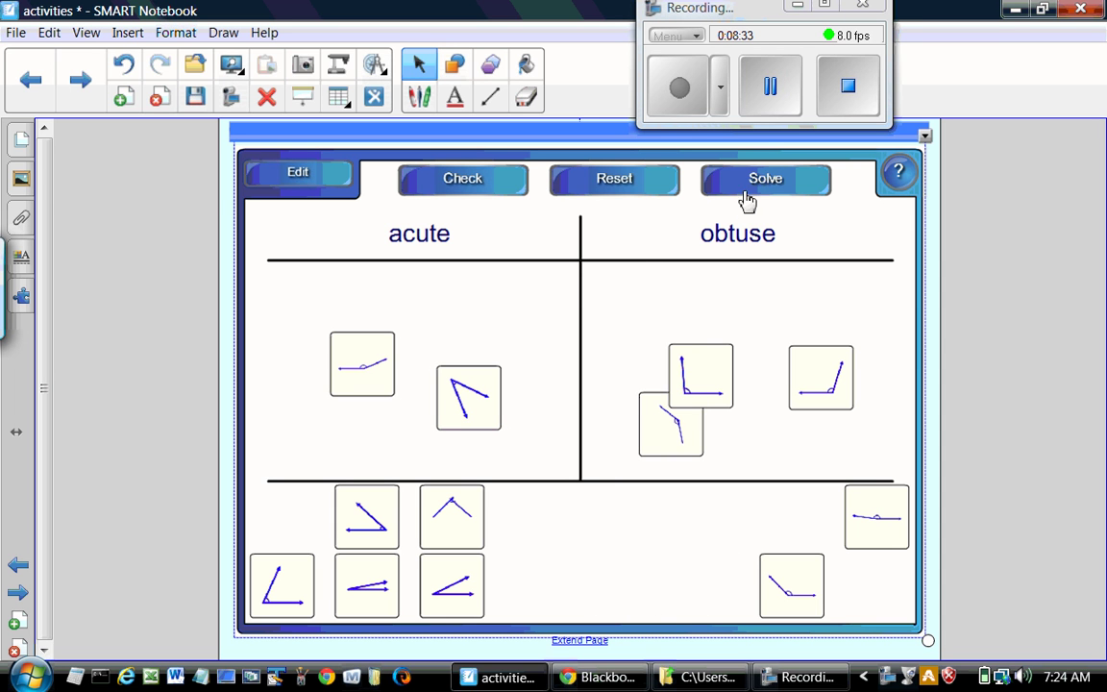
- Check the sorted cards, reset them to the tray, then show the solution
left_click(464, 185)
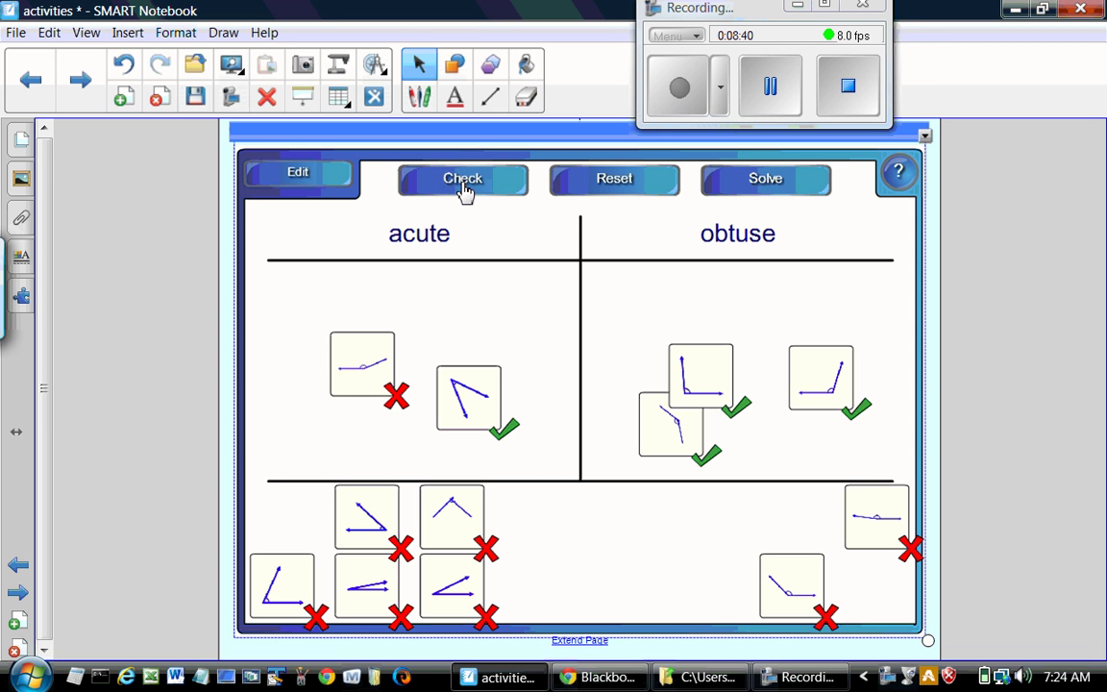
left_click(603, 186)
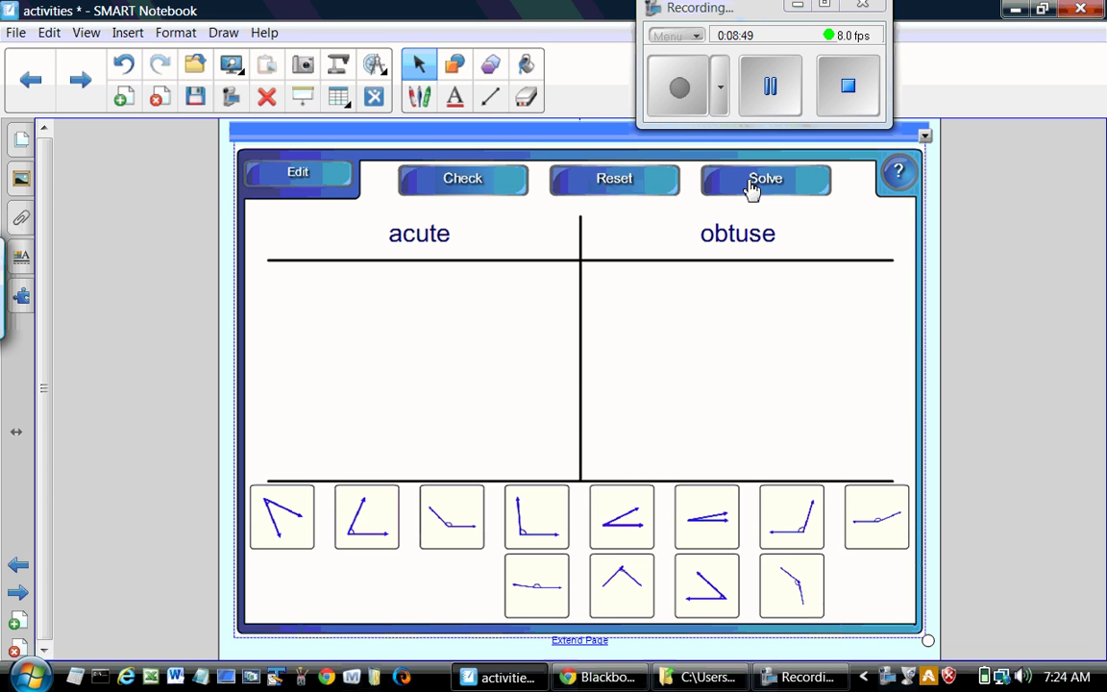
left_click(753, 186)
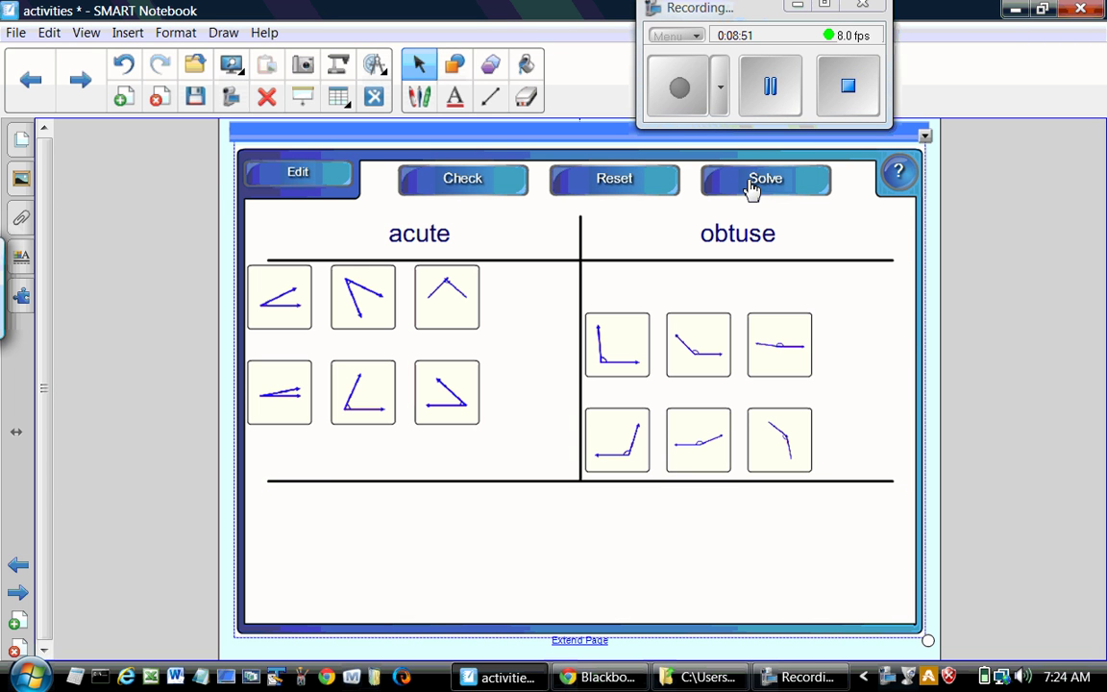
- Edit the angle sort to use 3 columns and 16 images, with the Solve button unchecked
left_click(301, 181)
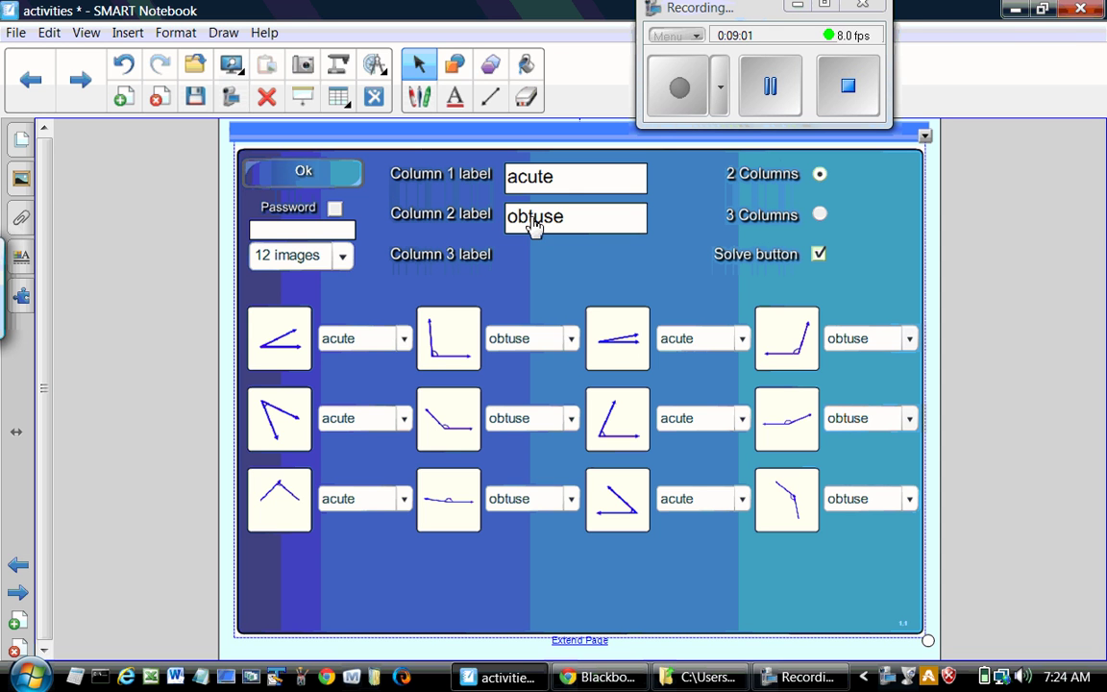
left_click(819, 215)
left_click(570, 254)
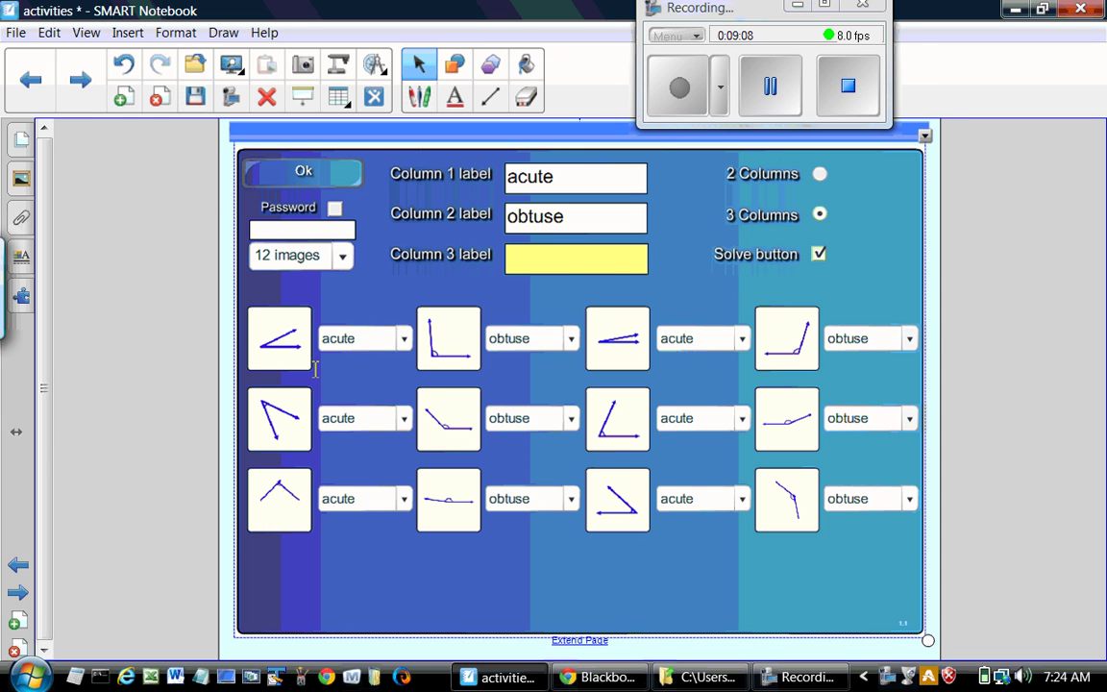
left_click(342, 258)
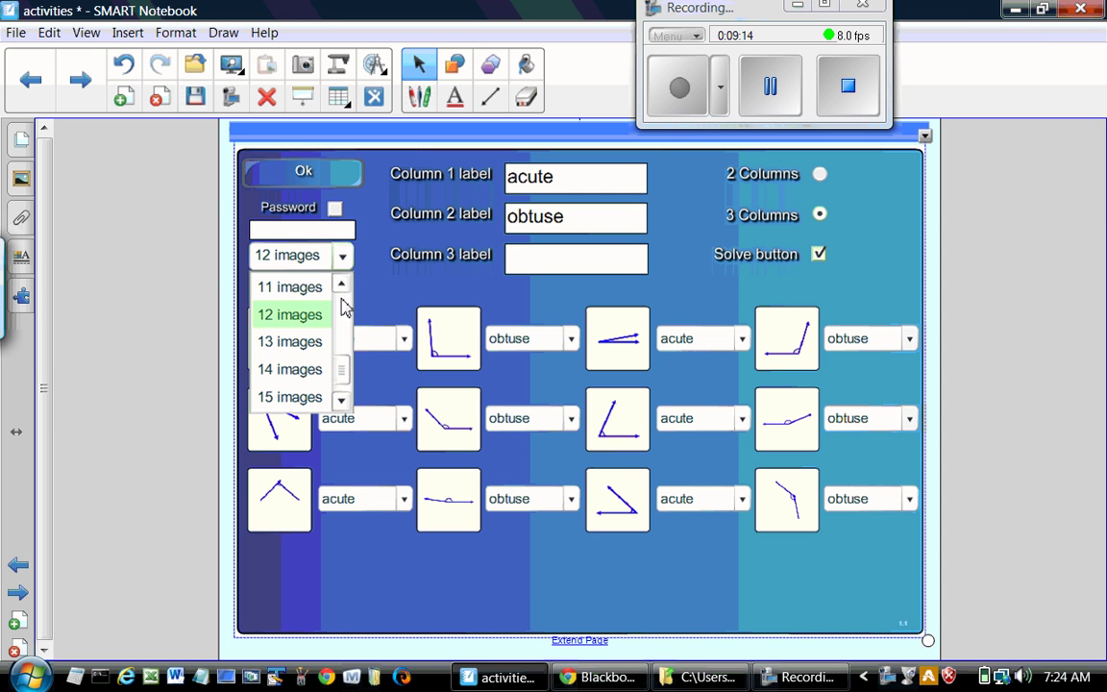
left_click(344, 306)
left_click_drag(343, 329, 348, 409)
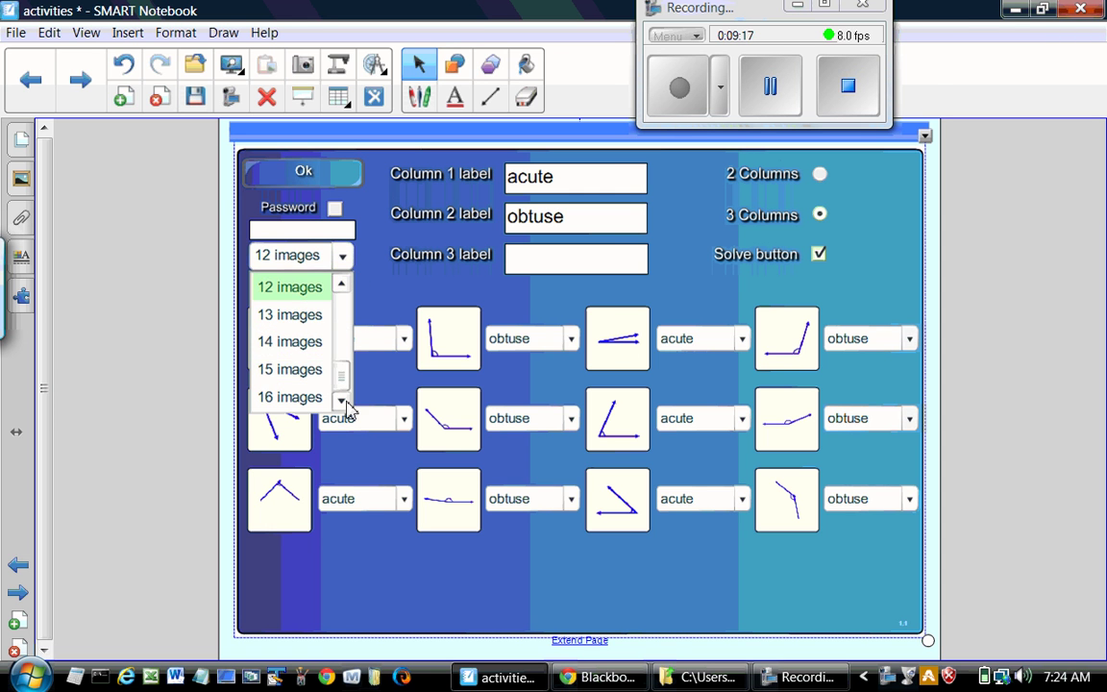
left_click(296, 397)
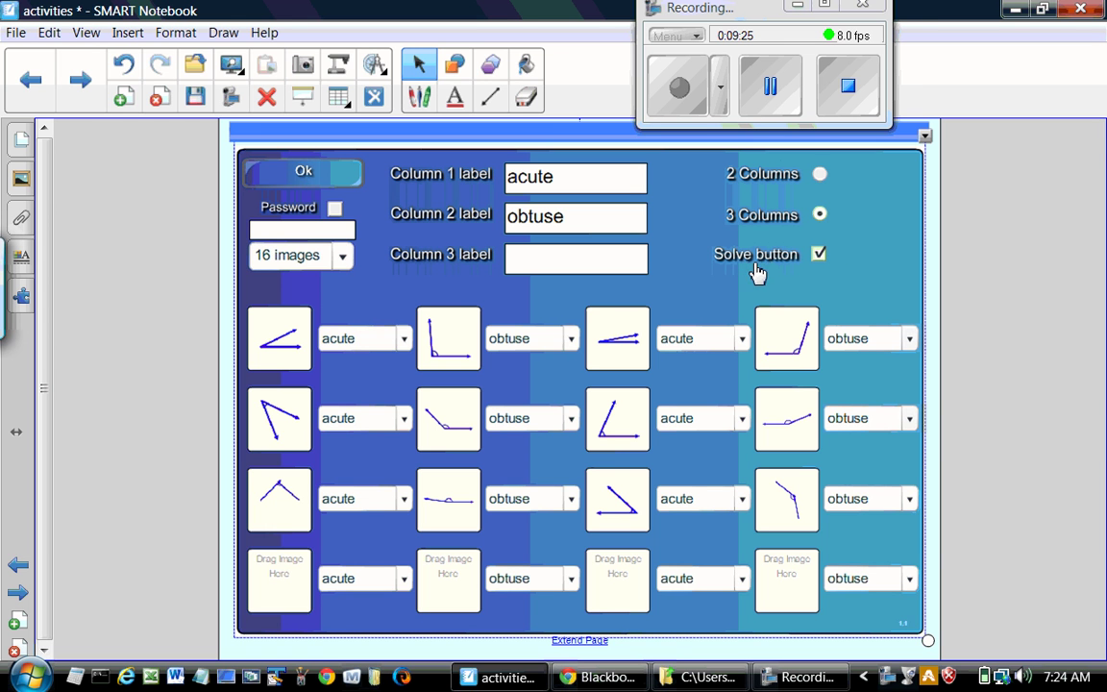
left_click(819, 255)
left_click(357, 344)
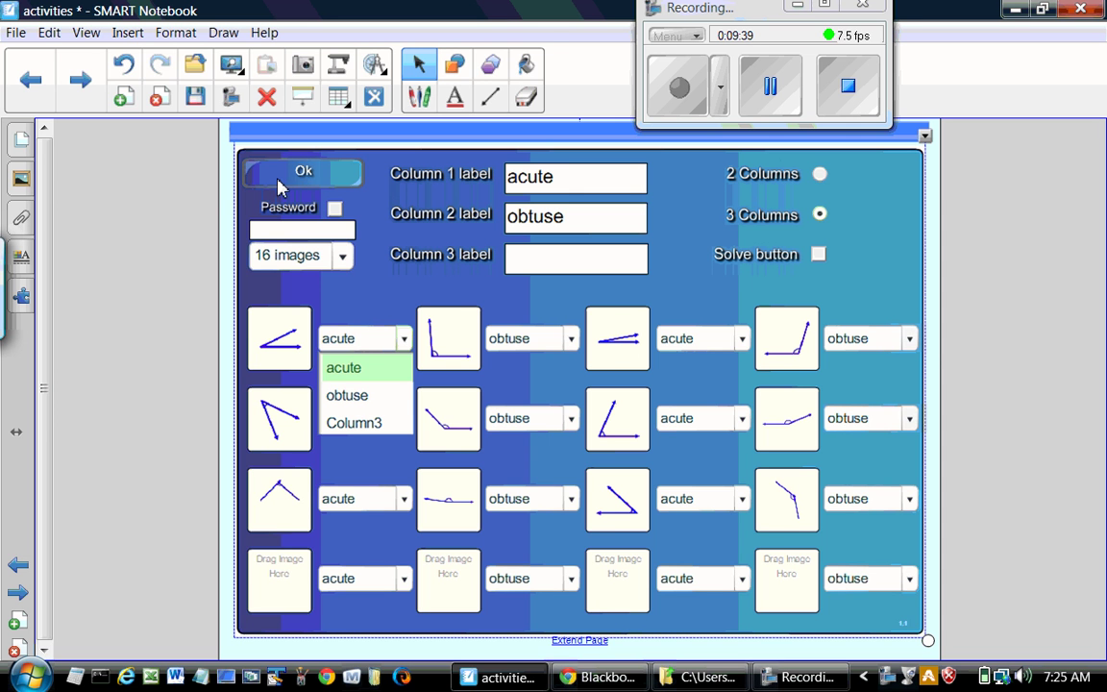
- Click Ok, drag two acute angle cards under acute, and click Check
left_click(279, 187)
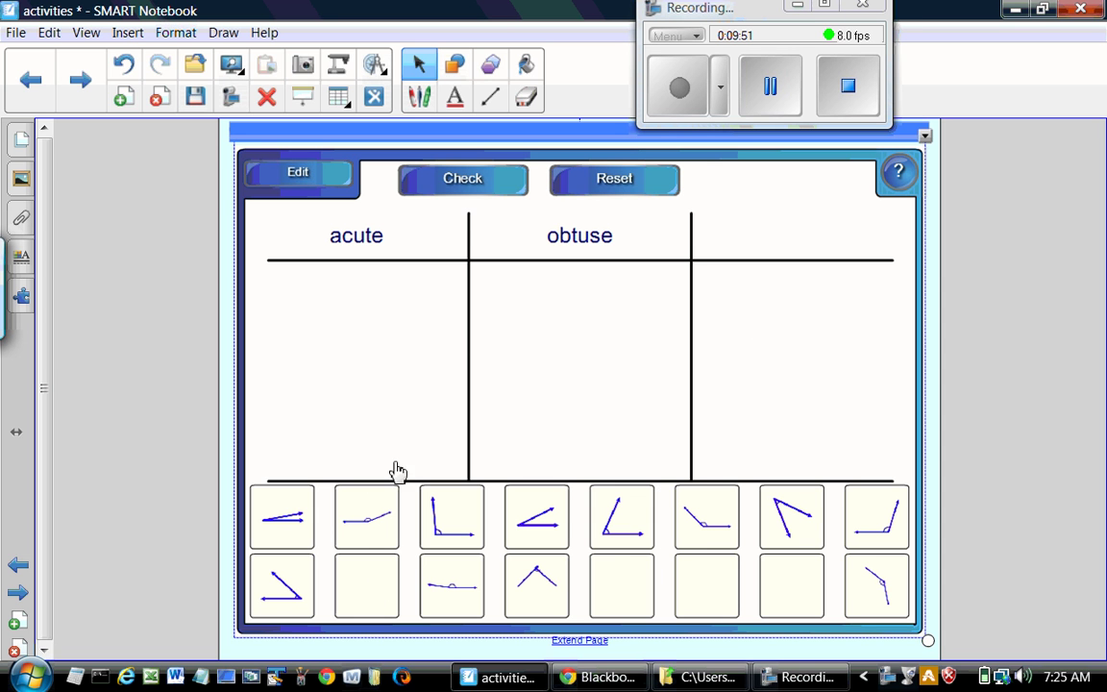
left_click_drag(288, 523, 323, 351)
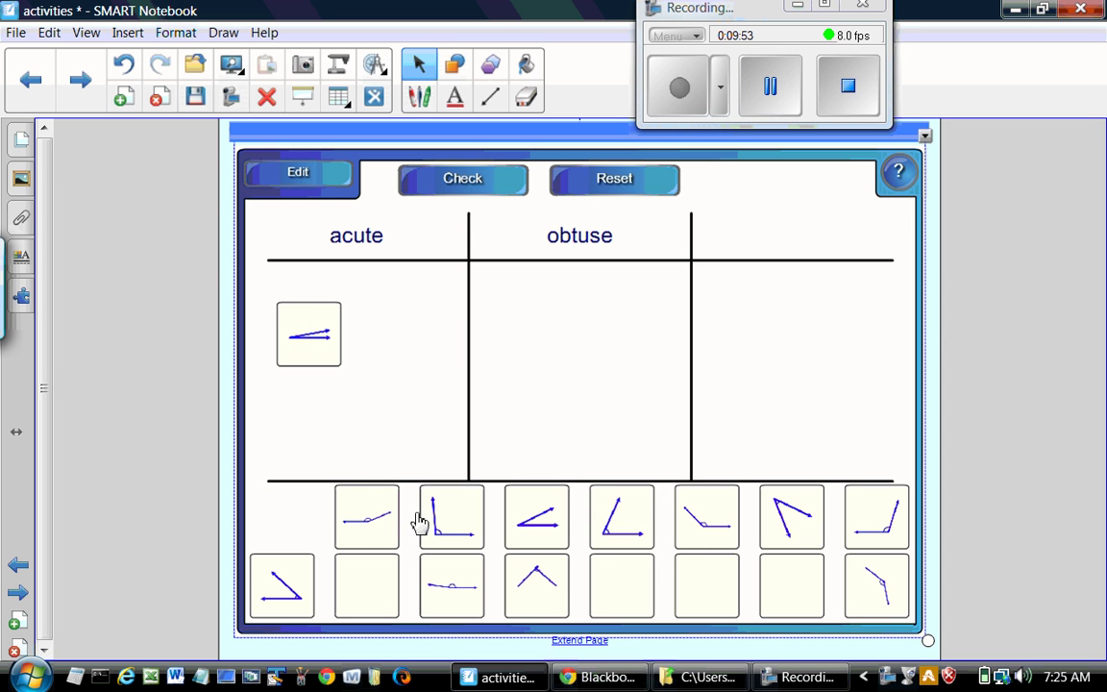
left_click_drag(515, 497, 423, 400)
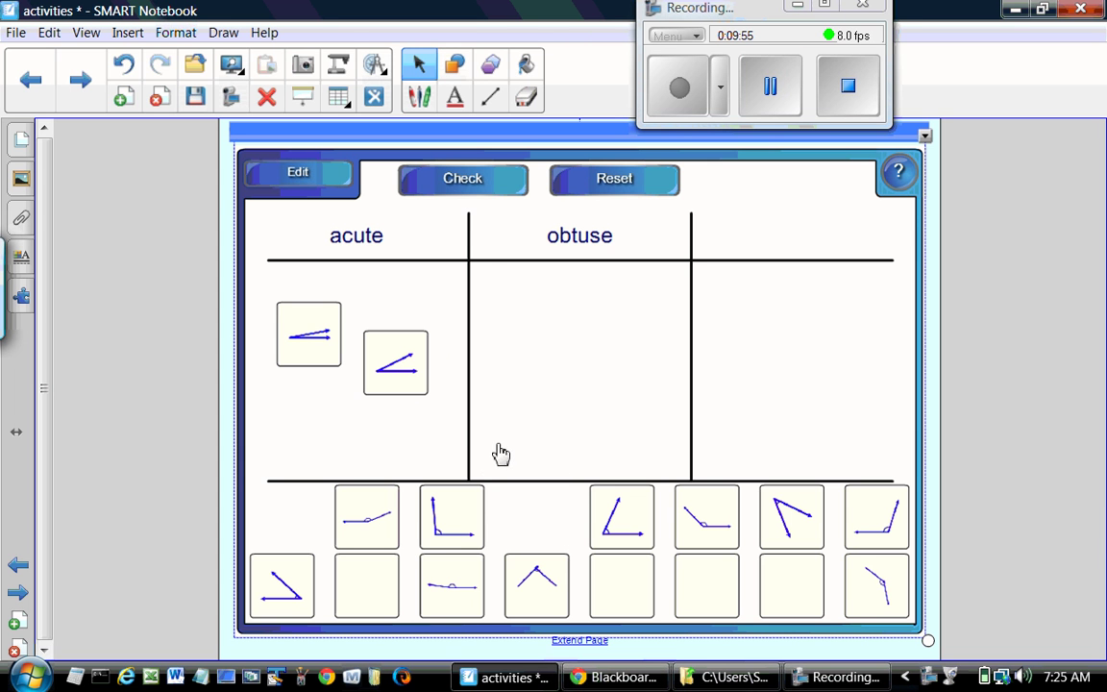
left_click(475, 189)
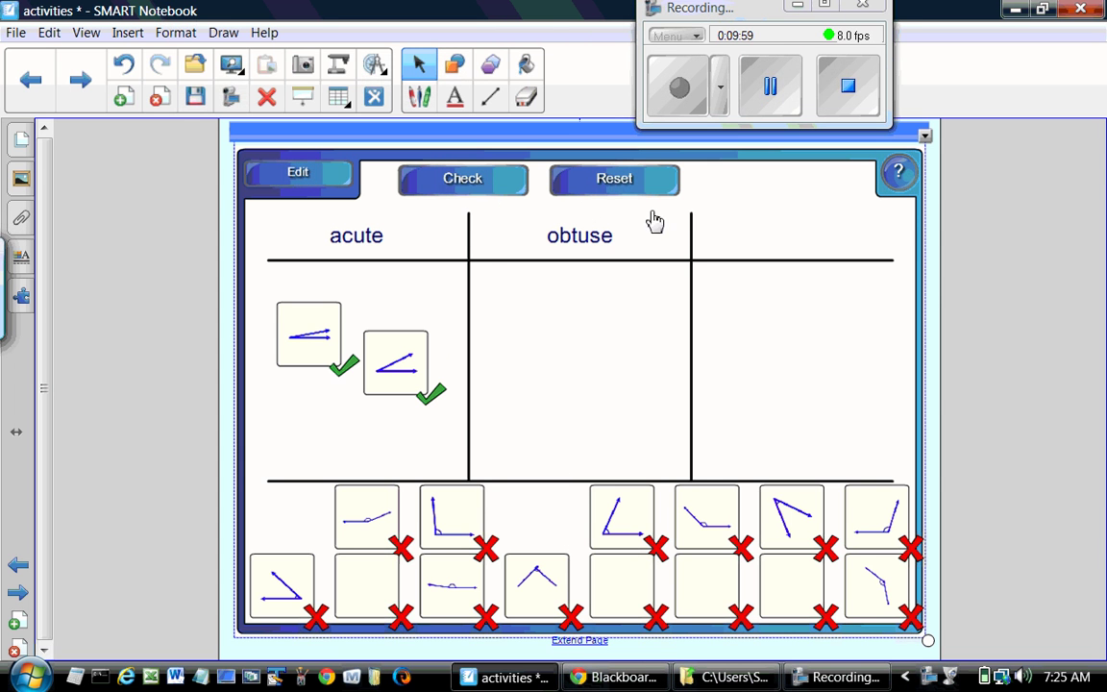